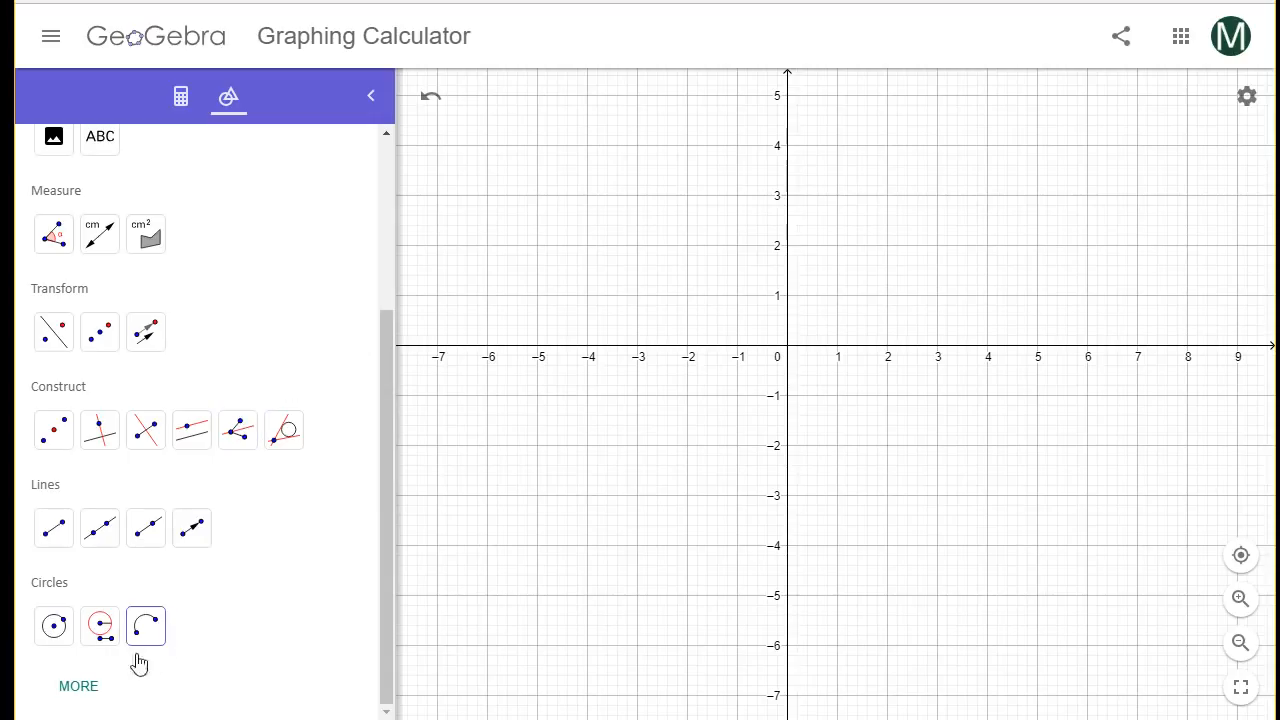
Draw a closed quadrilateral with vertices at about (1, -2), (3.1, -1.2), (5, -2.7) and (0.8, -4.4).
left_click(78, 688)
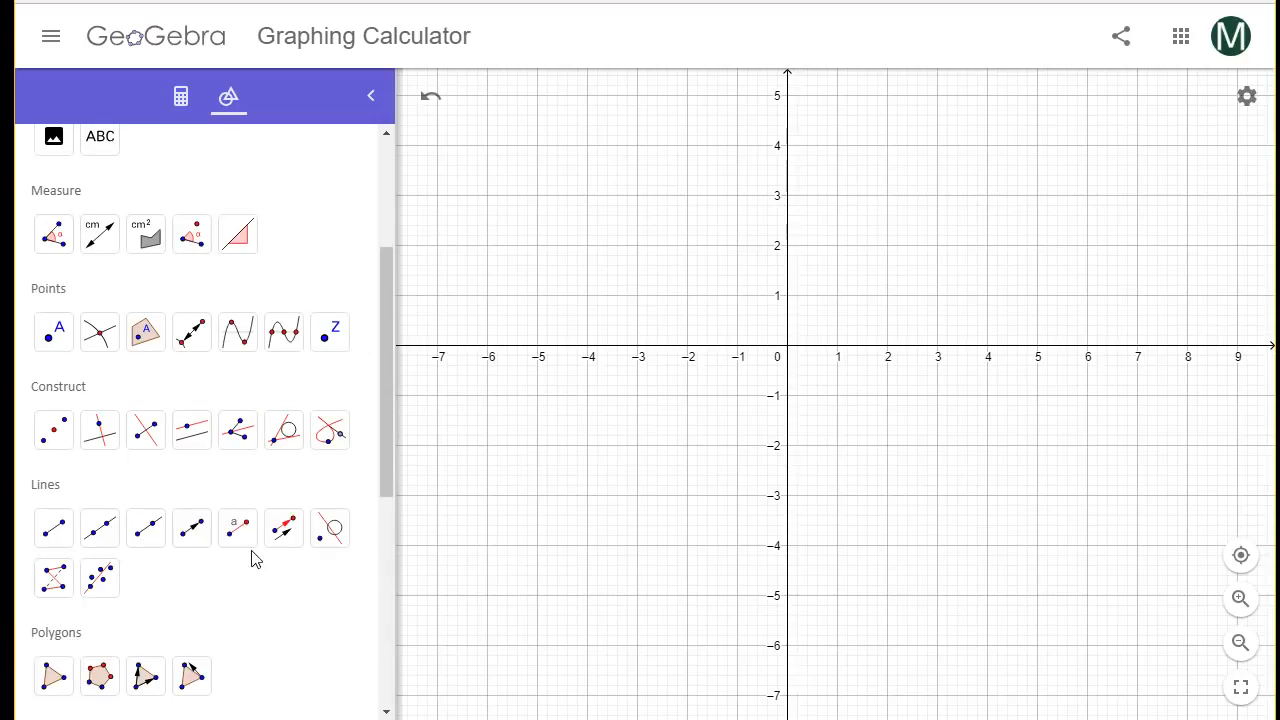
scroll(253, 560, "down", 2)
left_click(54, 476)
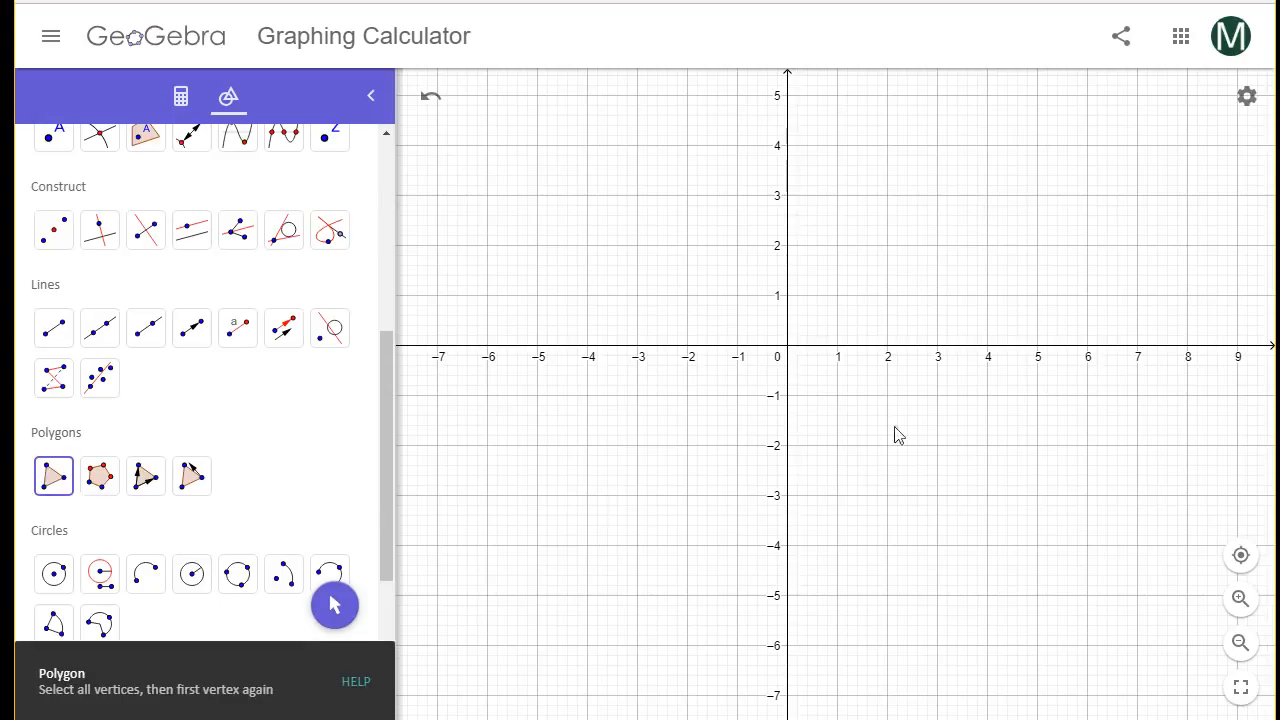
left_click(837, 445)
left_click(941, 406)
left_click(1036, 483)
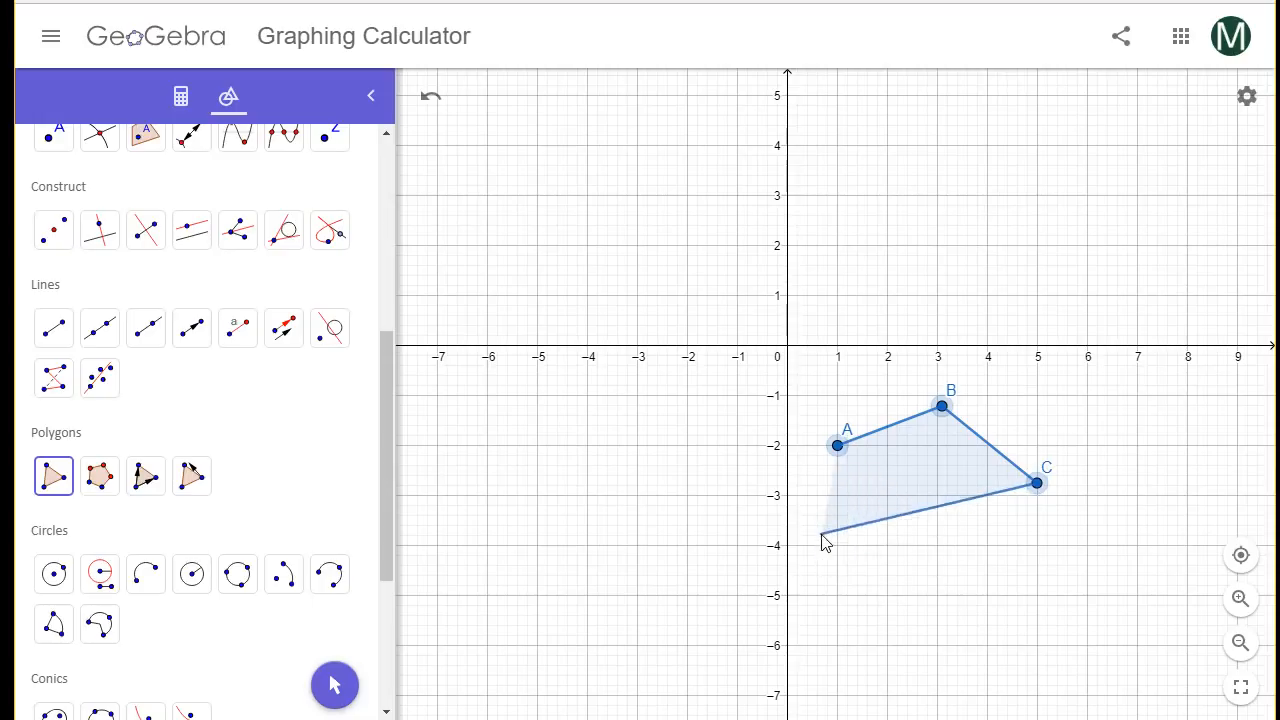
left_click(826, 567)
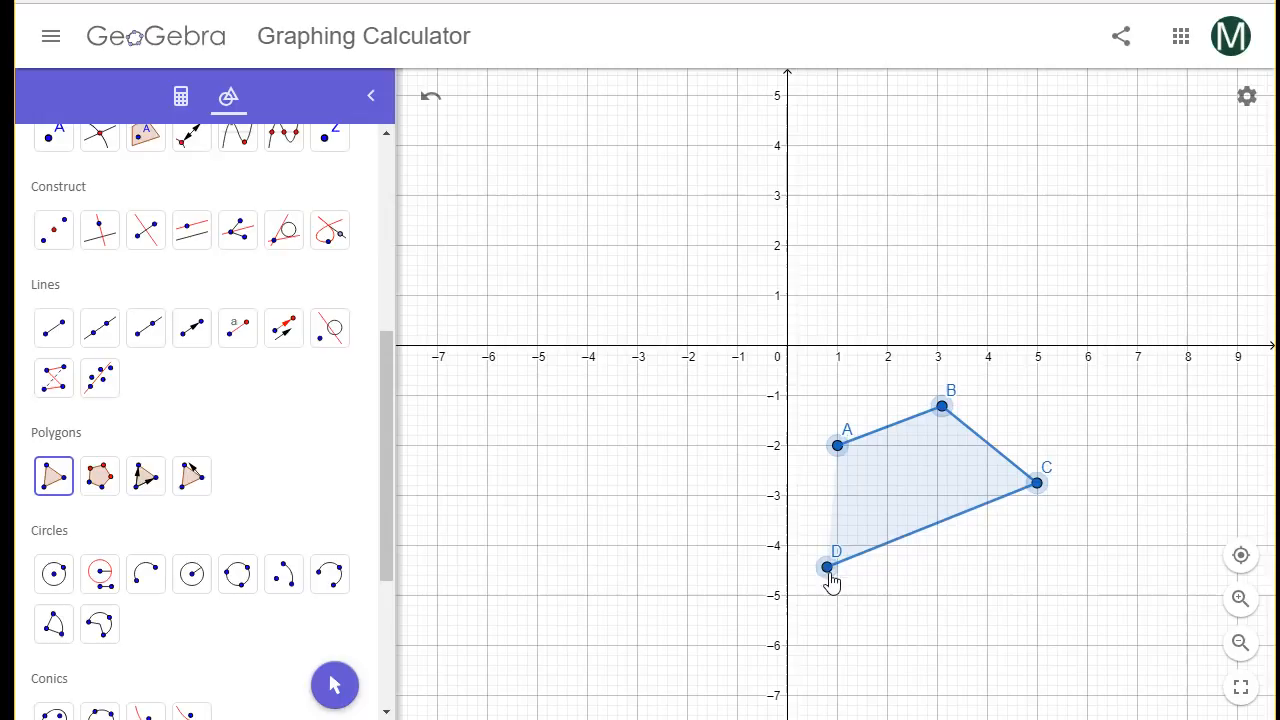
left_click(838, 447)
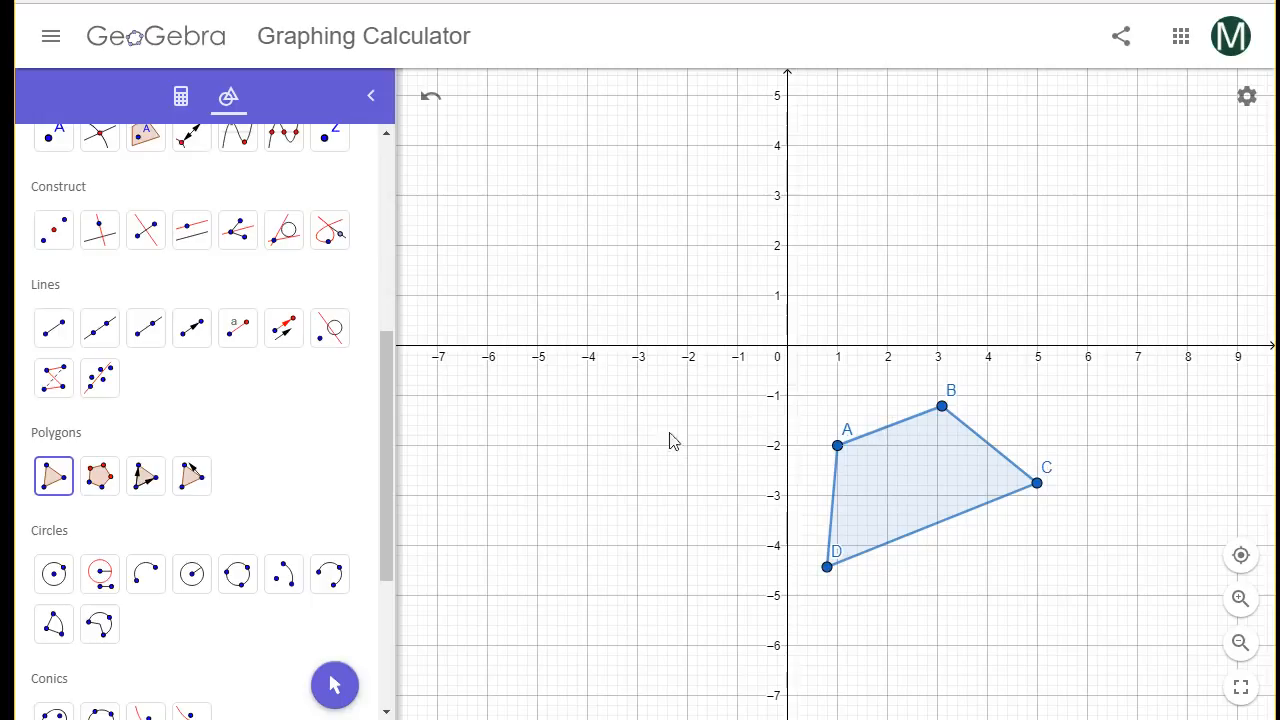
Place a point at the origin of the coordinate axes.
left_click_drag(386, 383, 388, 183)
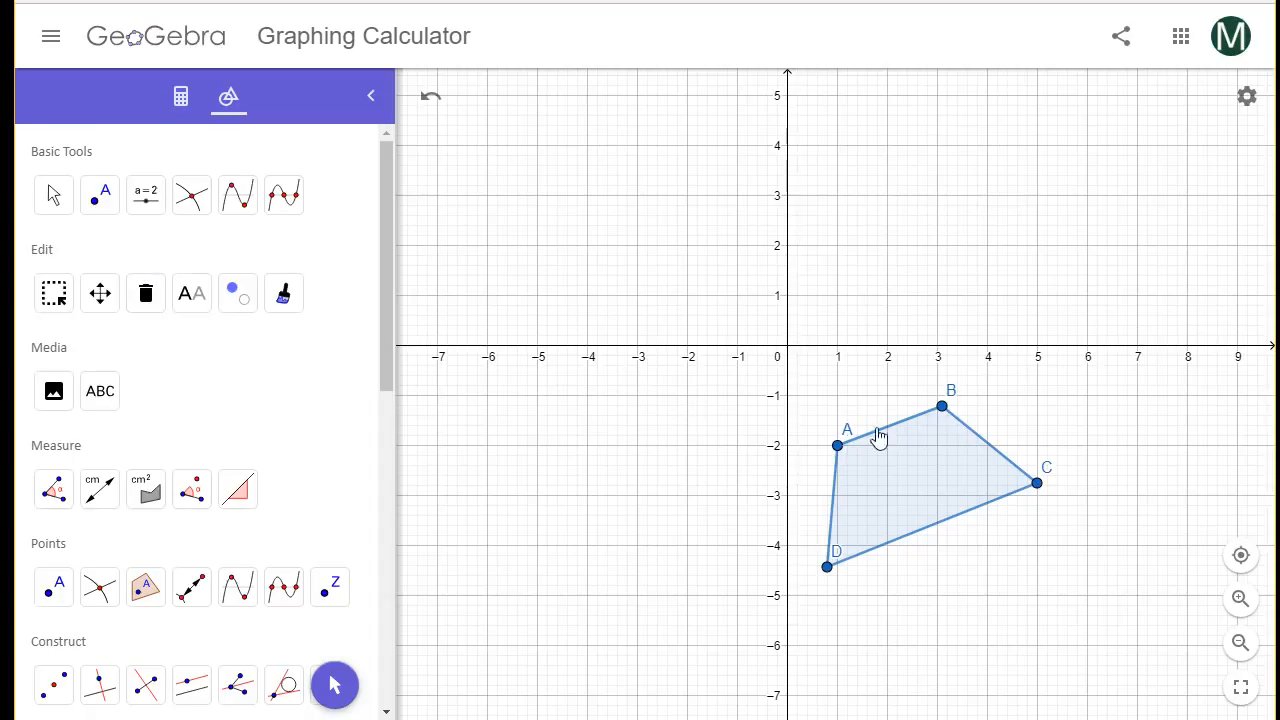
left_click(103, 206)
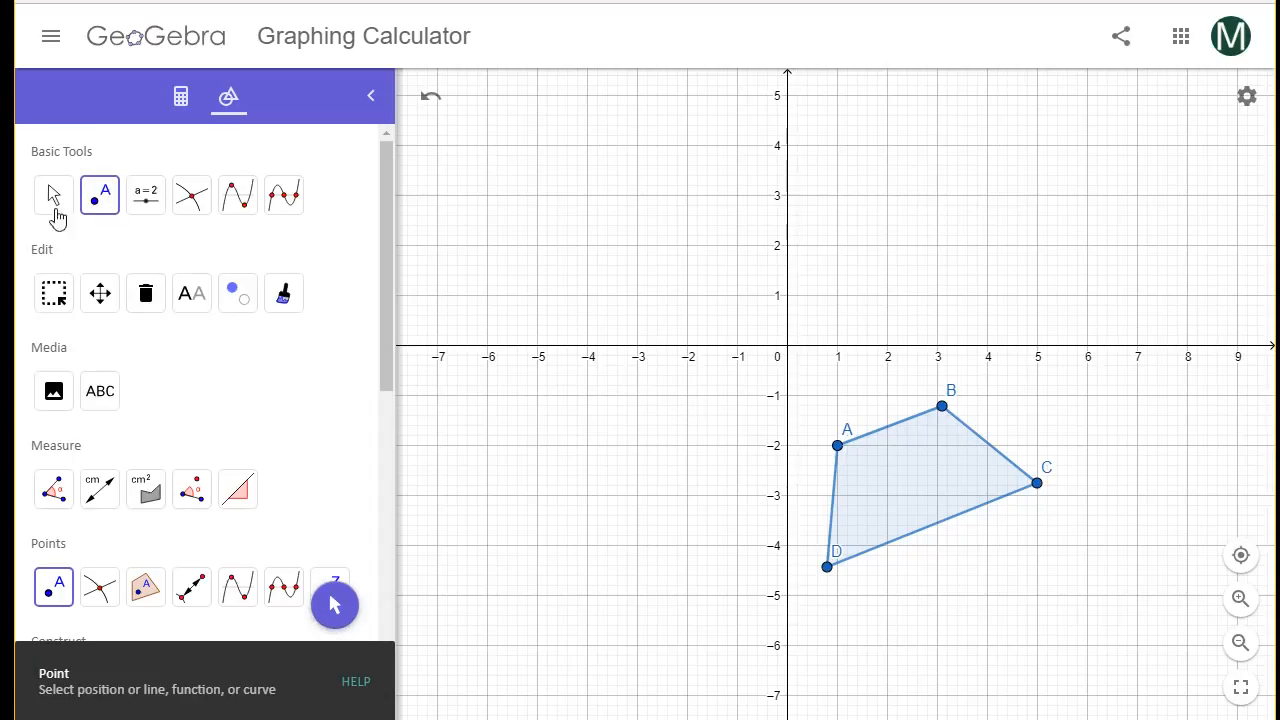
left_click(789, 352)
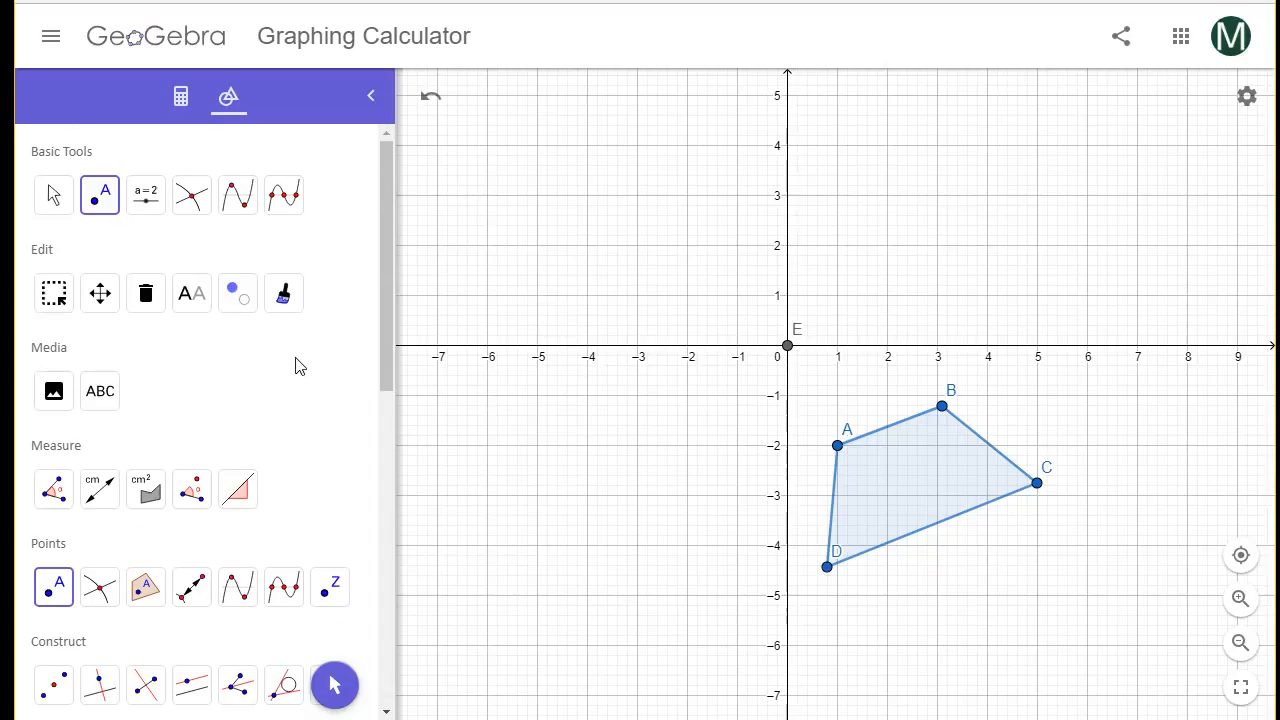
Set up a 90° counterclockwise rotation of quadrilateral ABCD around the point at the origin with Rotate around Point.
scroll(295, 365, "down", 7)
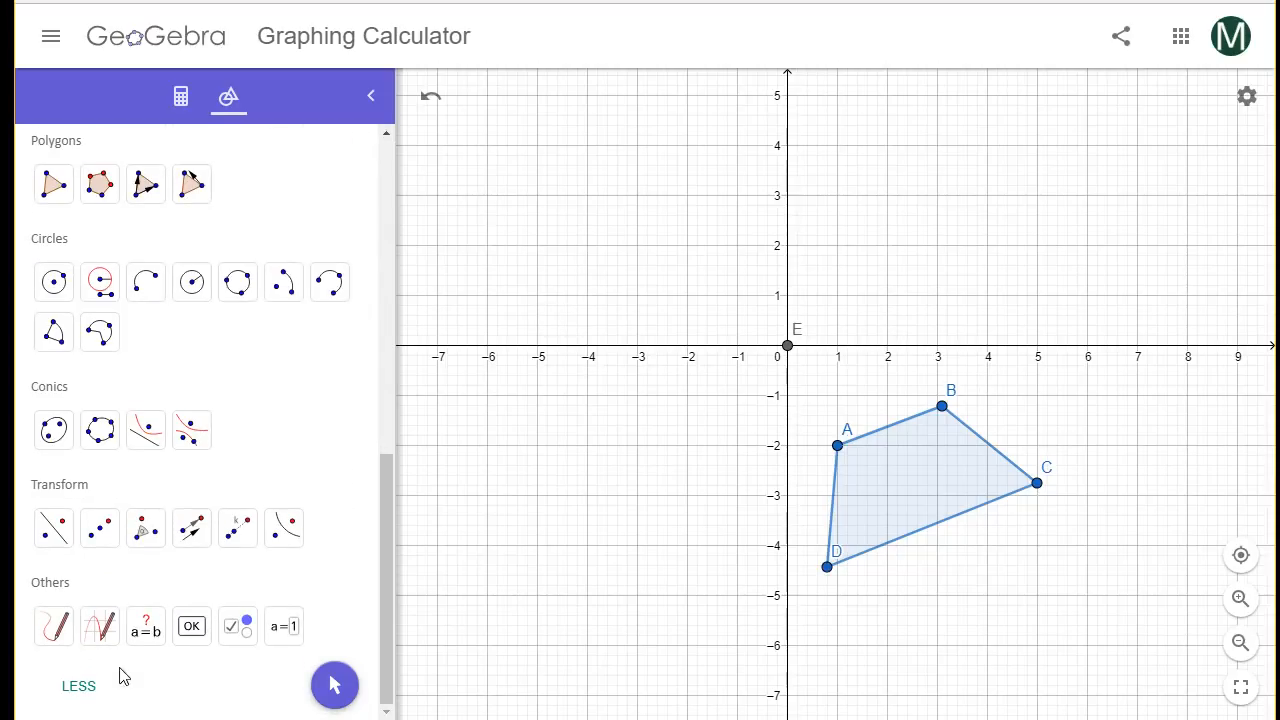
left_click(90, 684)
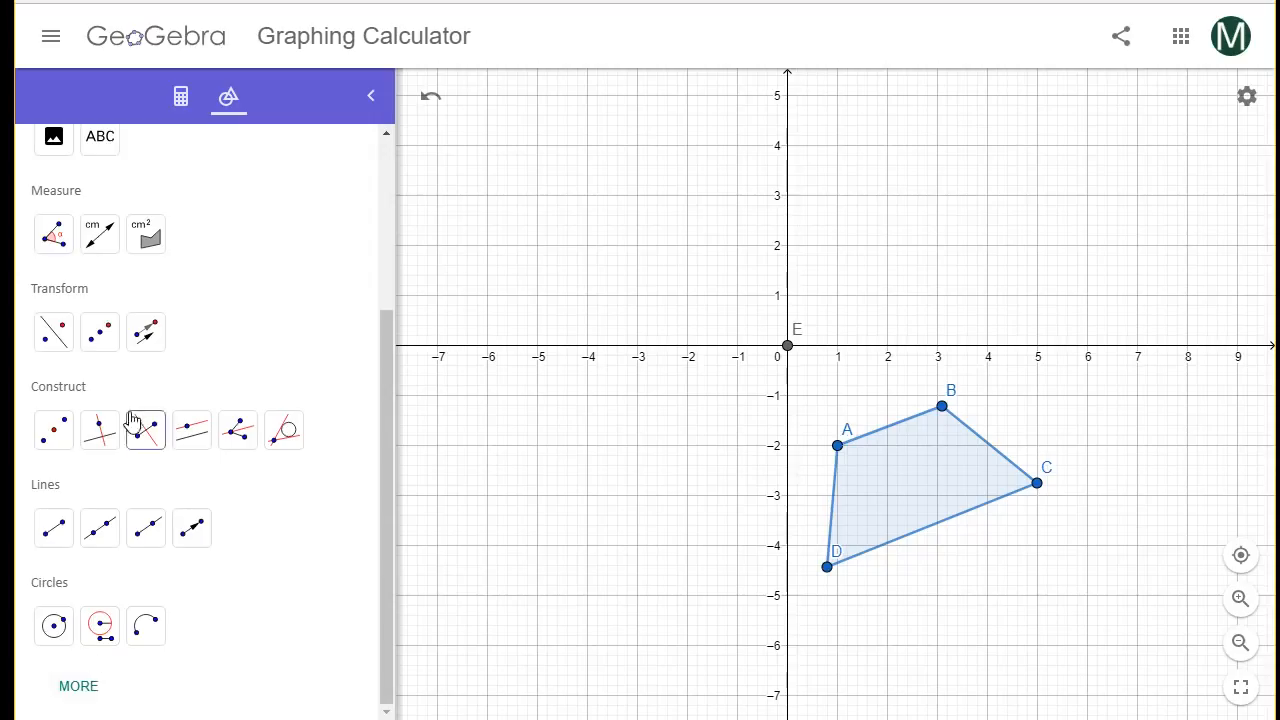
left_click(80, 687)
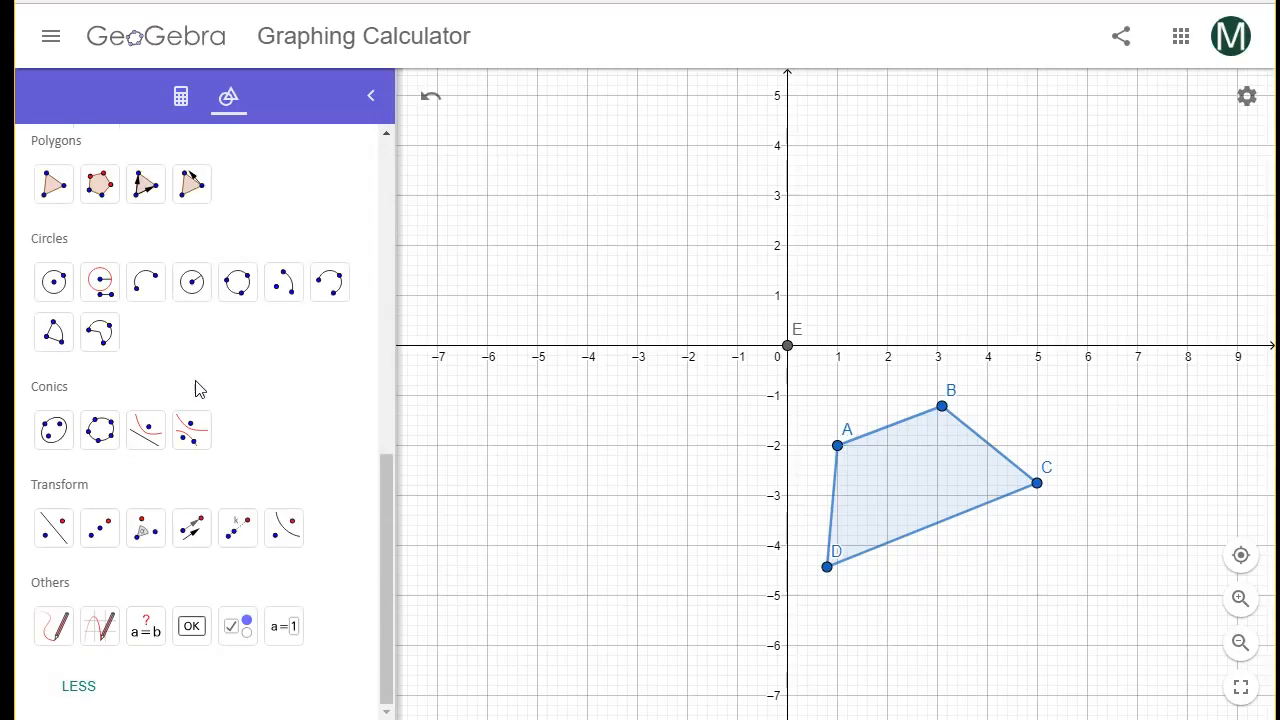
scroll(201, 397, "up", 2)
scroll(214, 397, "down", 2)
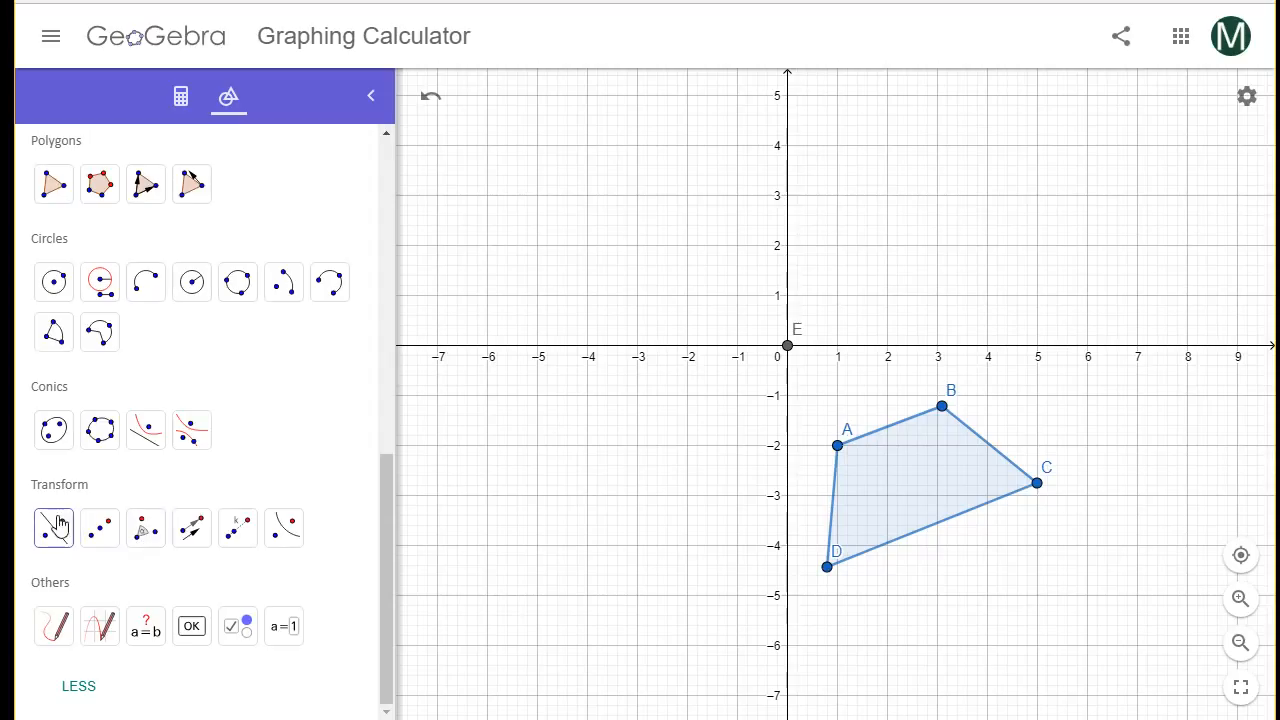
left_click(148, 530)
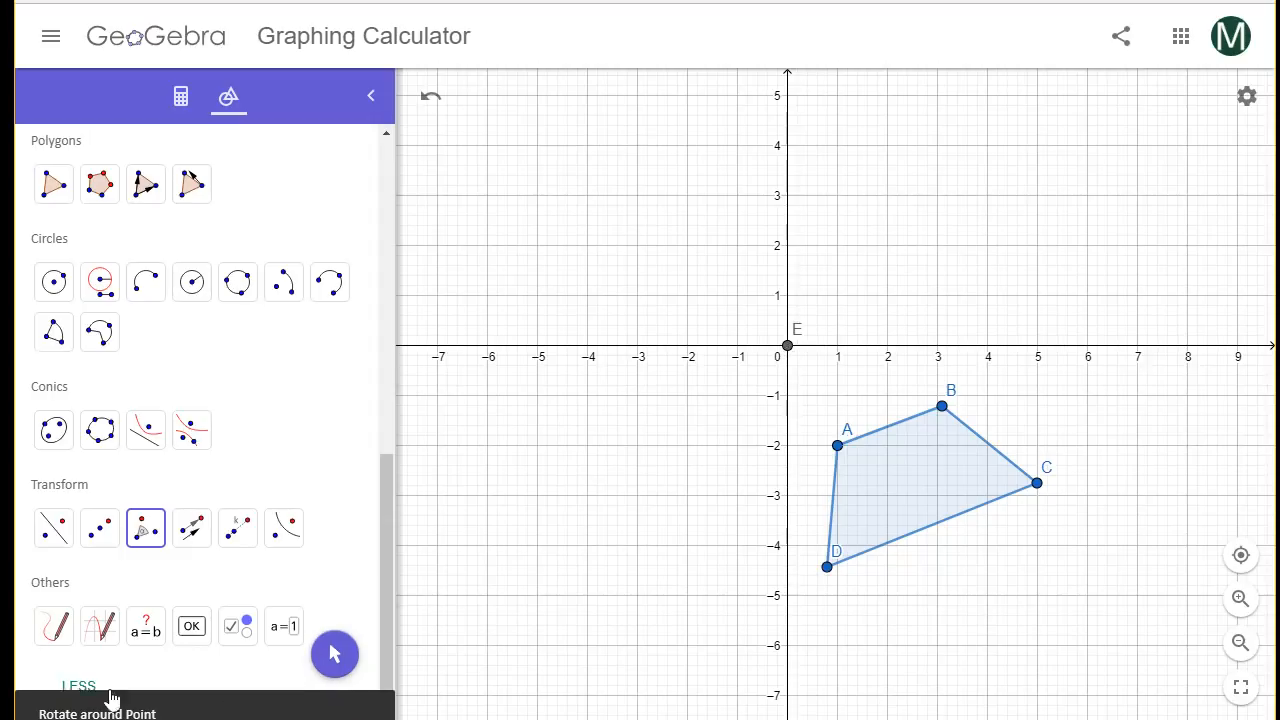
left_click(136, 533)
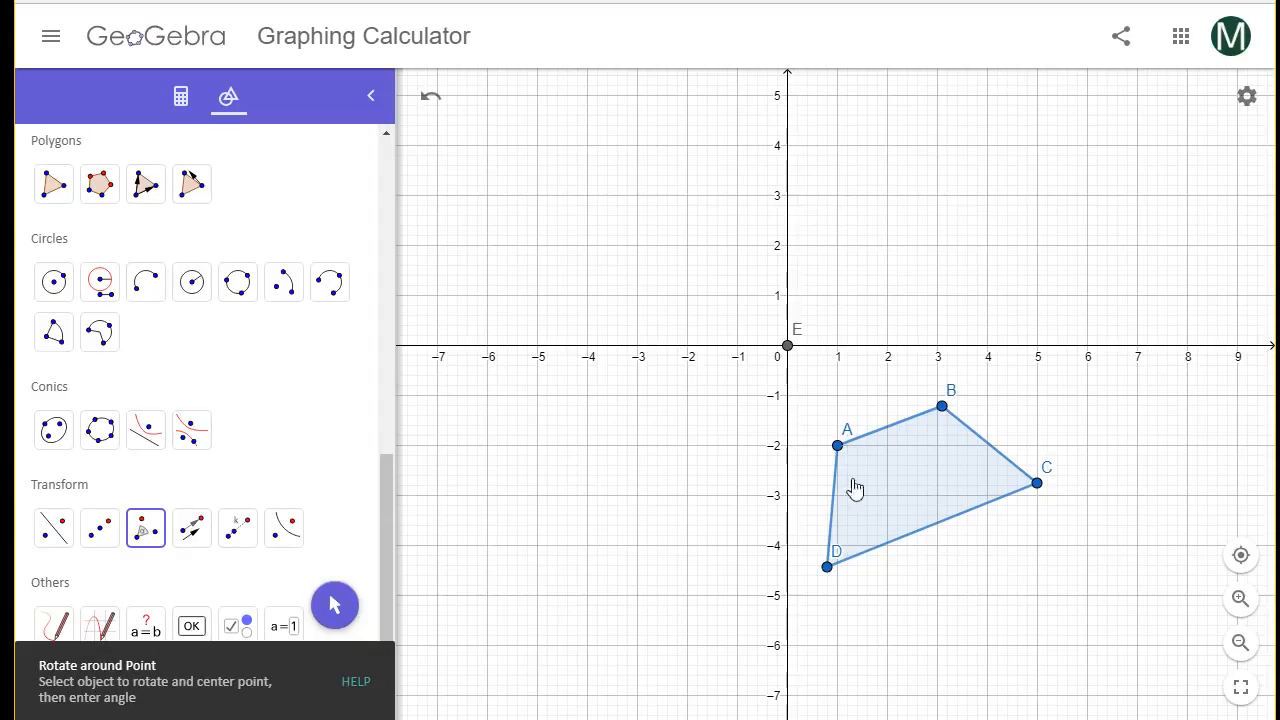
left_click(885, 483)
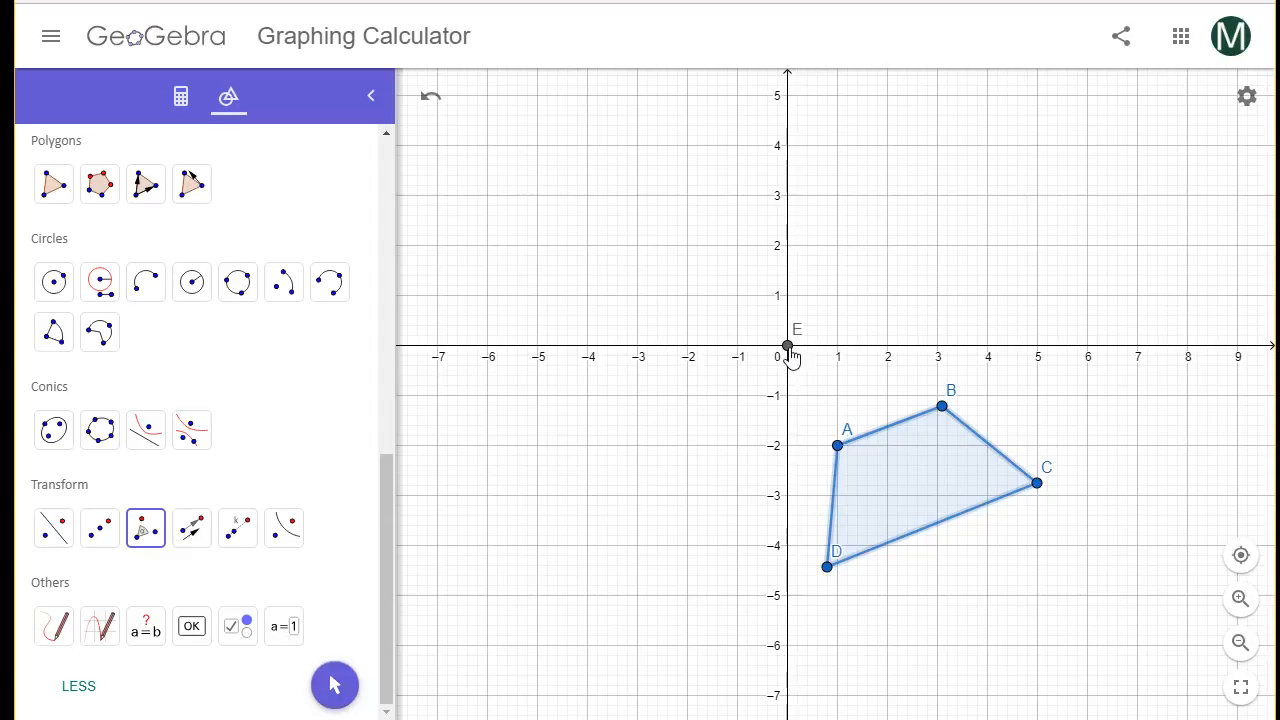
left_click(788, 346)
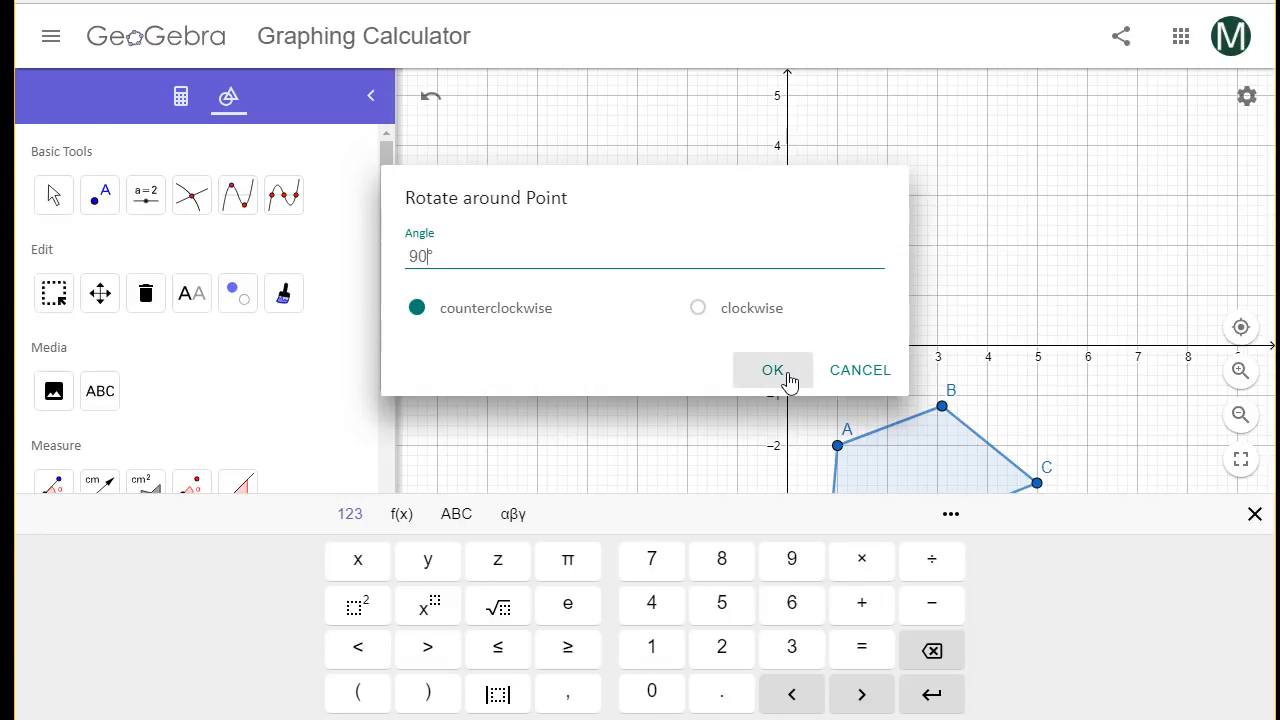
left_click(1255, 515)
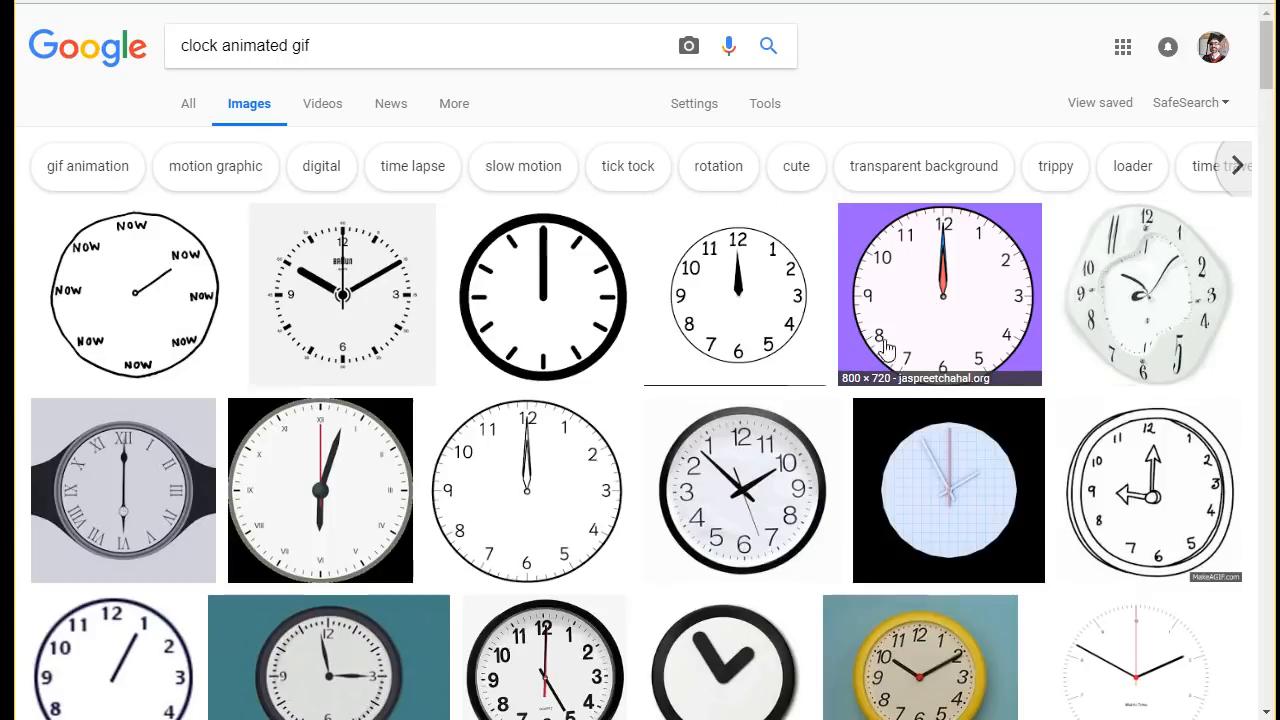
Switch to the Google Images results for "clock animated gif" and view the Clock.gif animation and its Wikimedia Commons page.
scroll(590, 420, "down", 2)
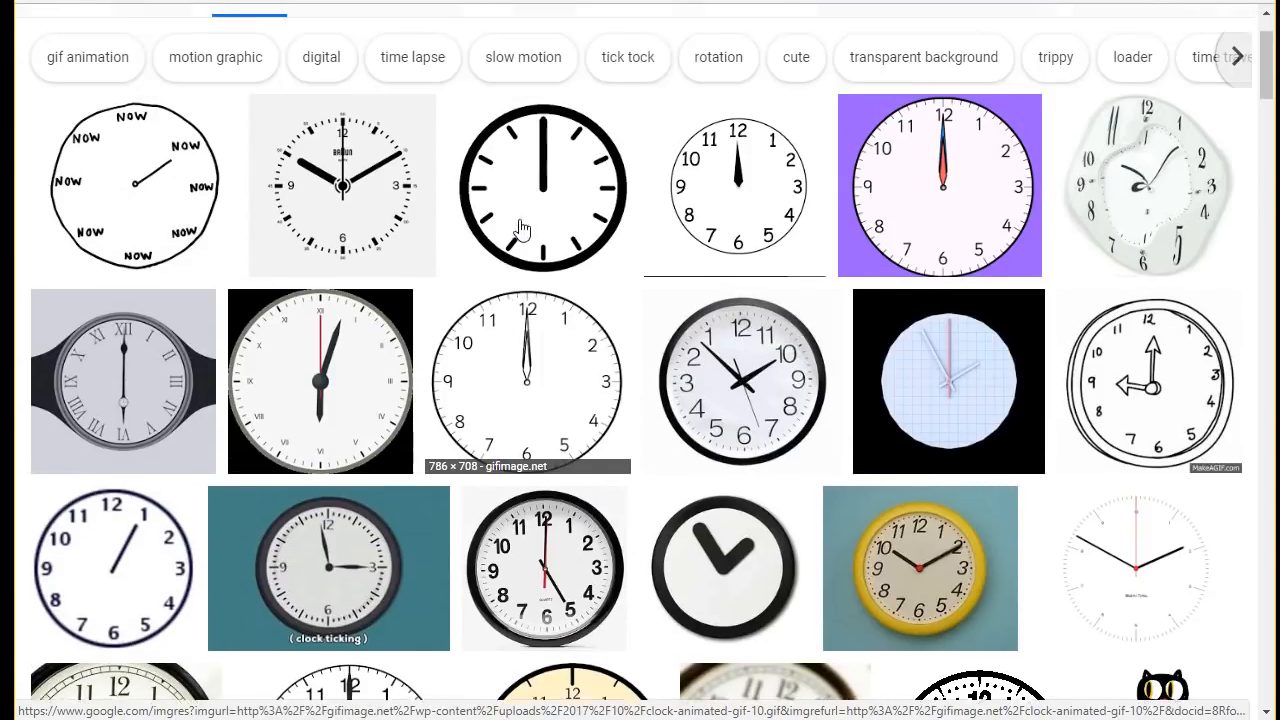
scroll(519, 225, "up", 2)
left_click(553, 276)
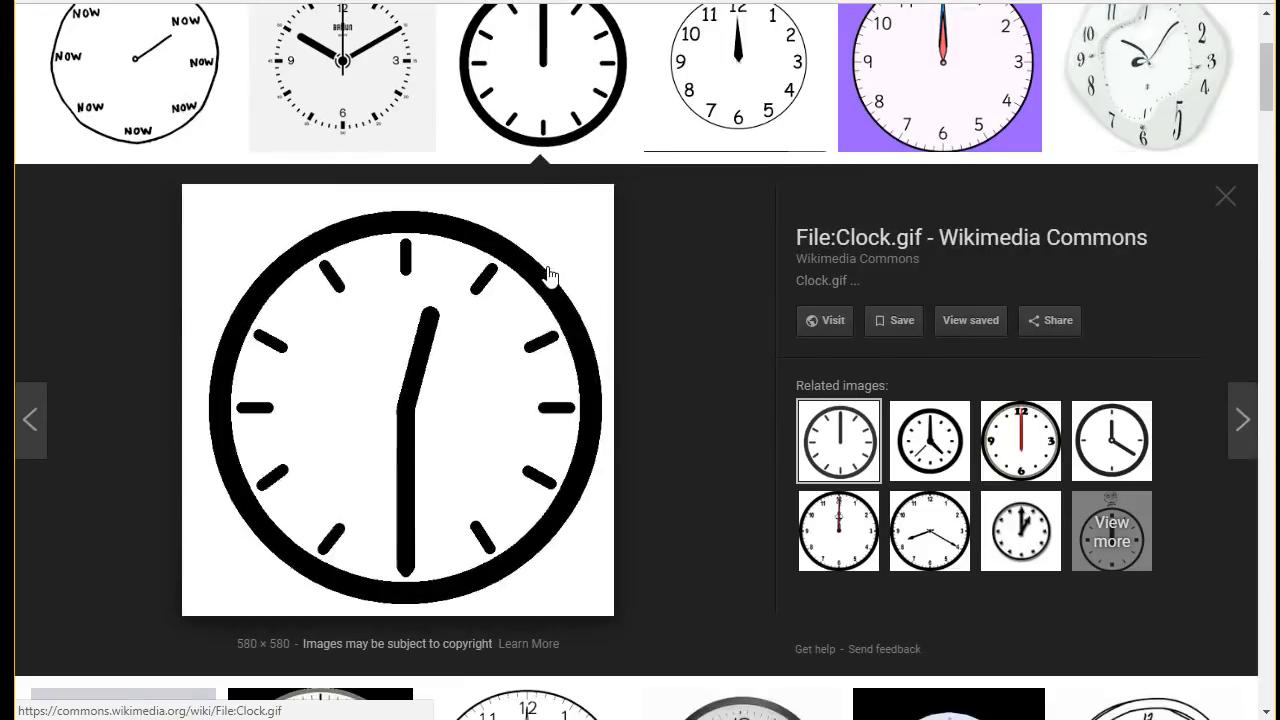
left_click(502, 360)
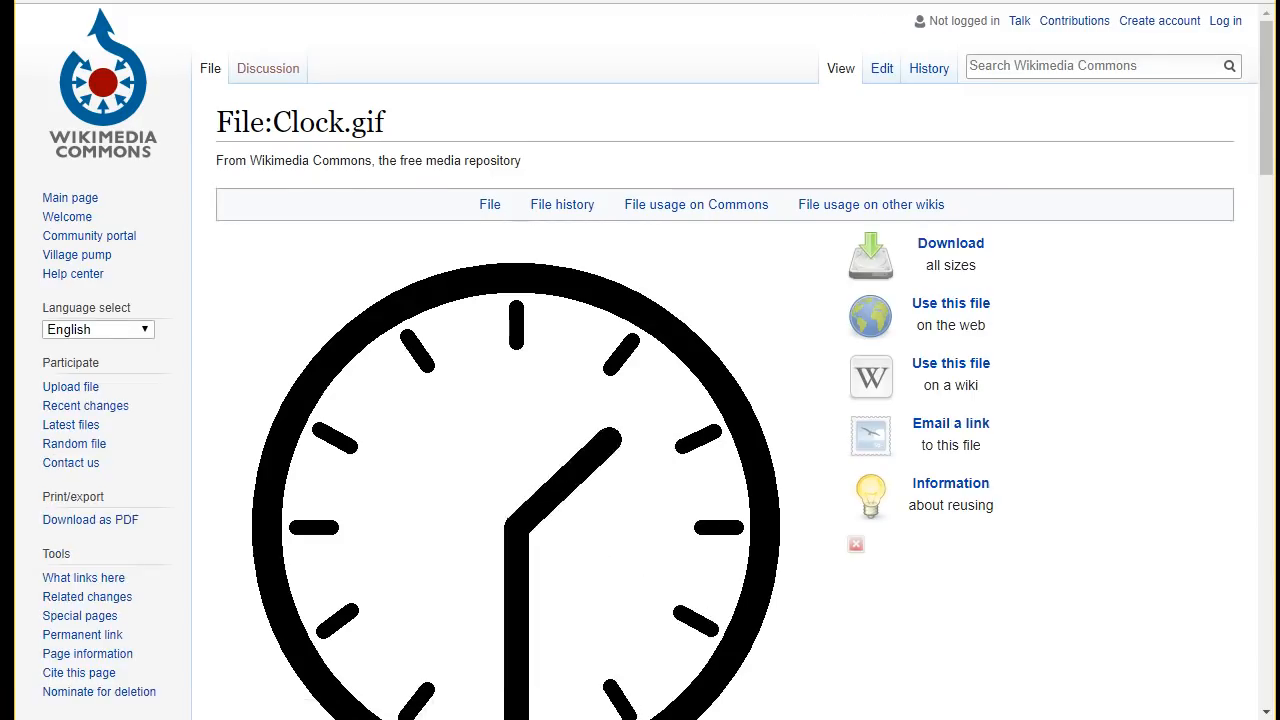
key("ctrl+w")
scroll(515, 395, "up", 3)
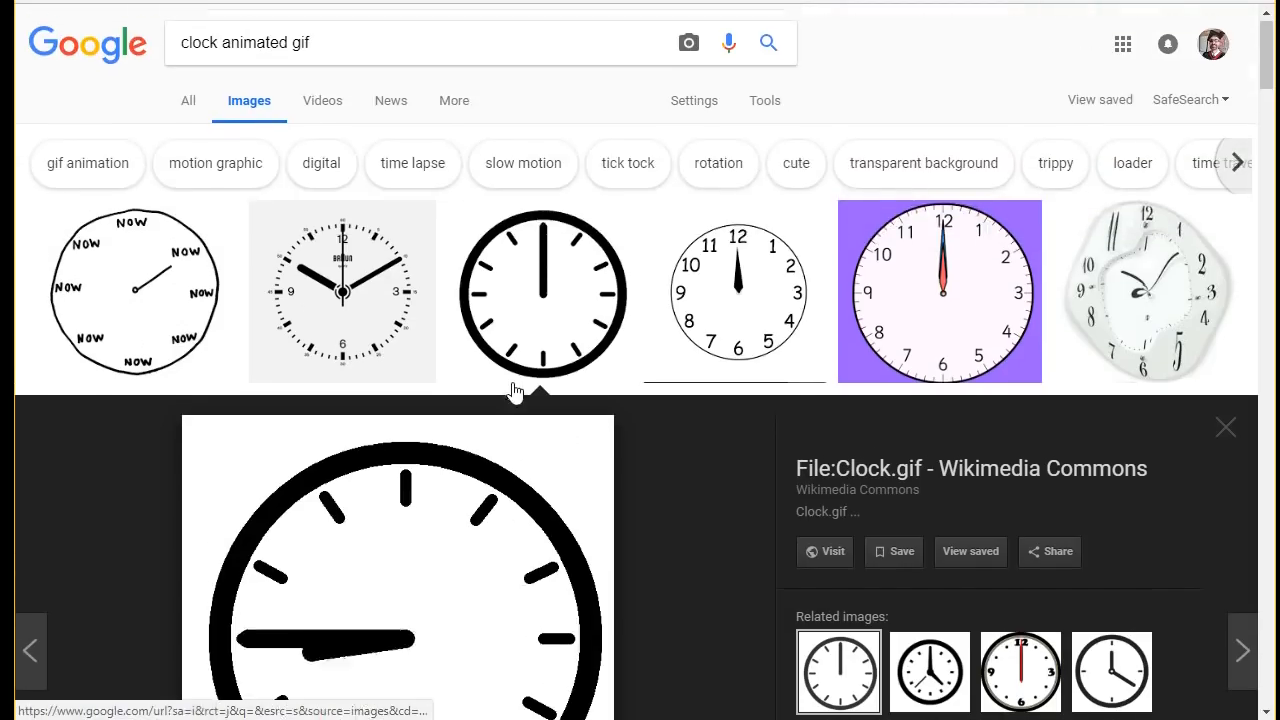
Preview the grid-faced clock from Best Animations and the clock with reversed numerals from Gifer.
scroll(968, 246, "down", 8)
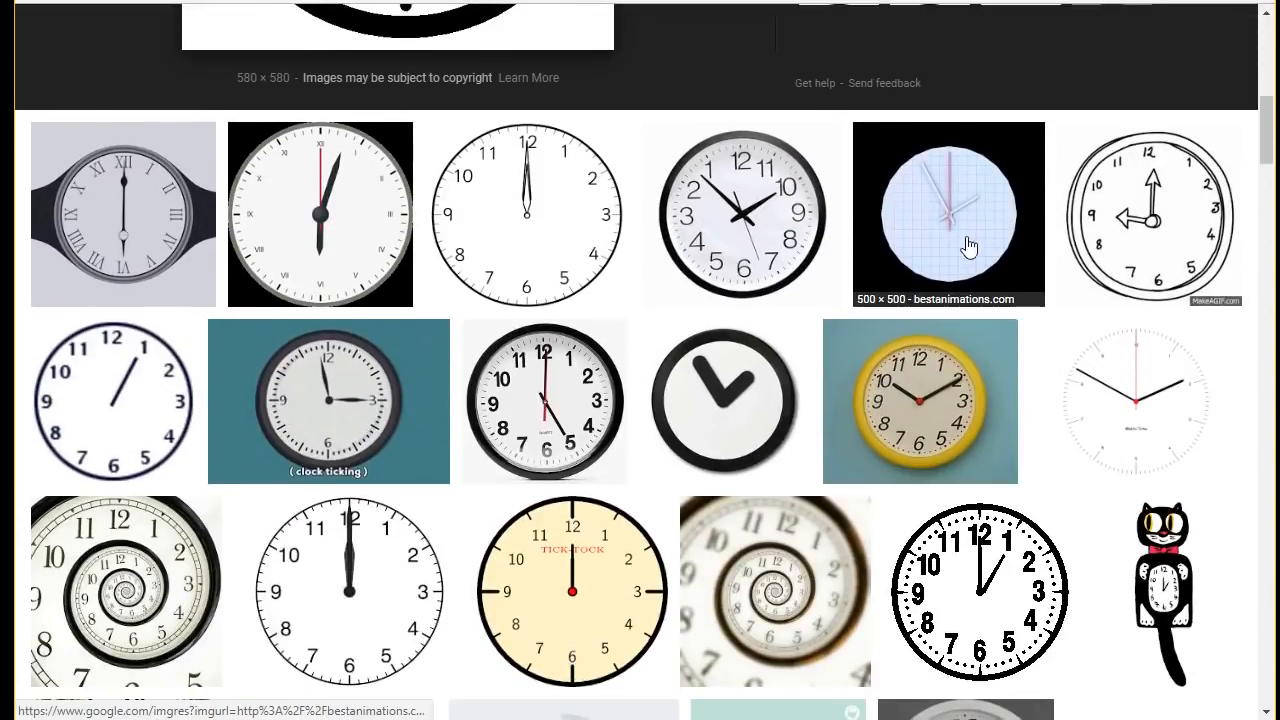
left_click(969, 232)
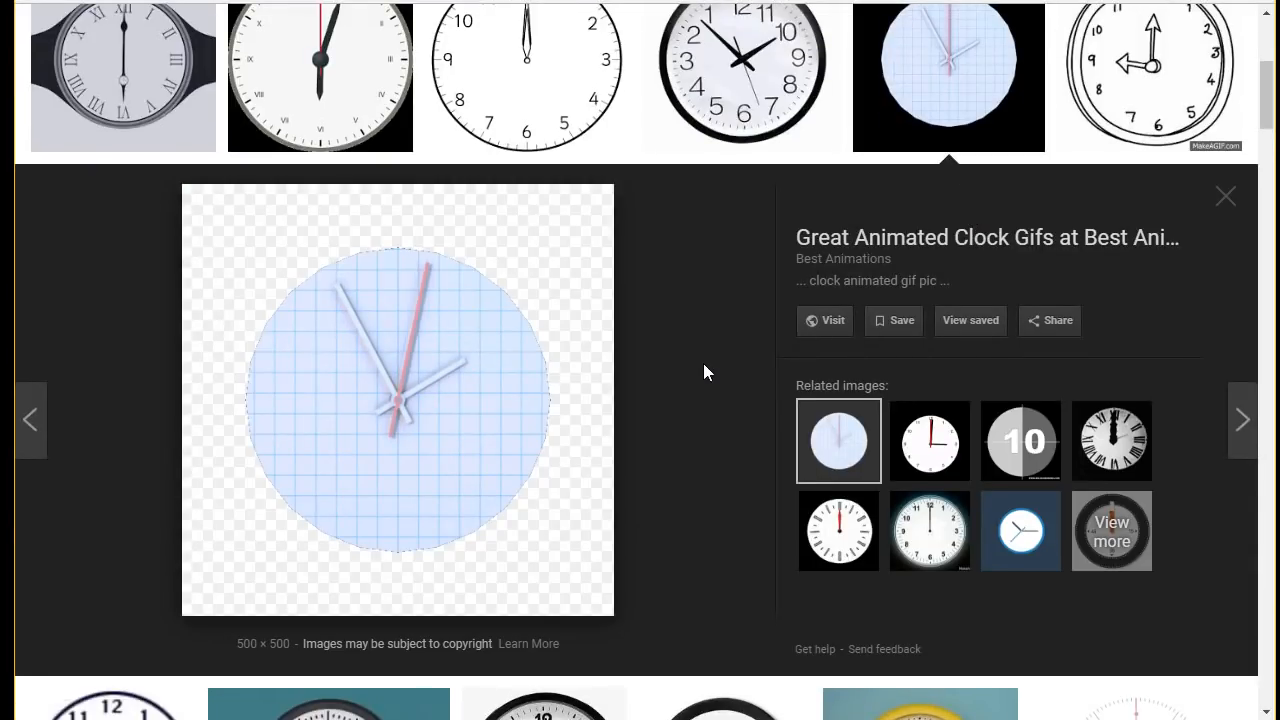
scroll(704, 365, "up", 2)
left_click(745, 243)
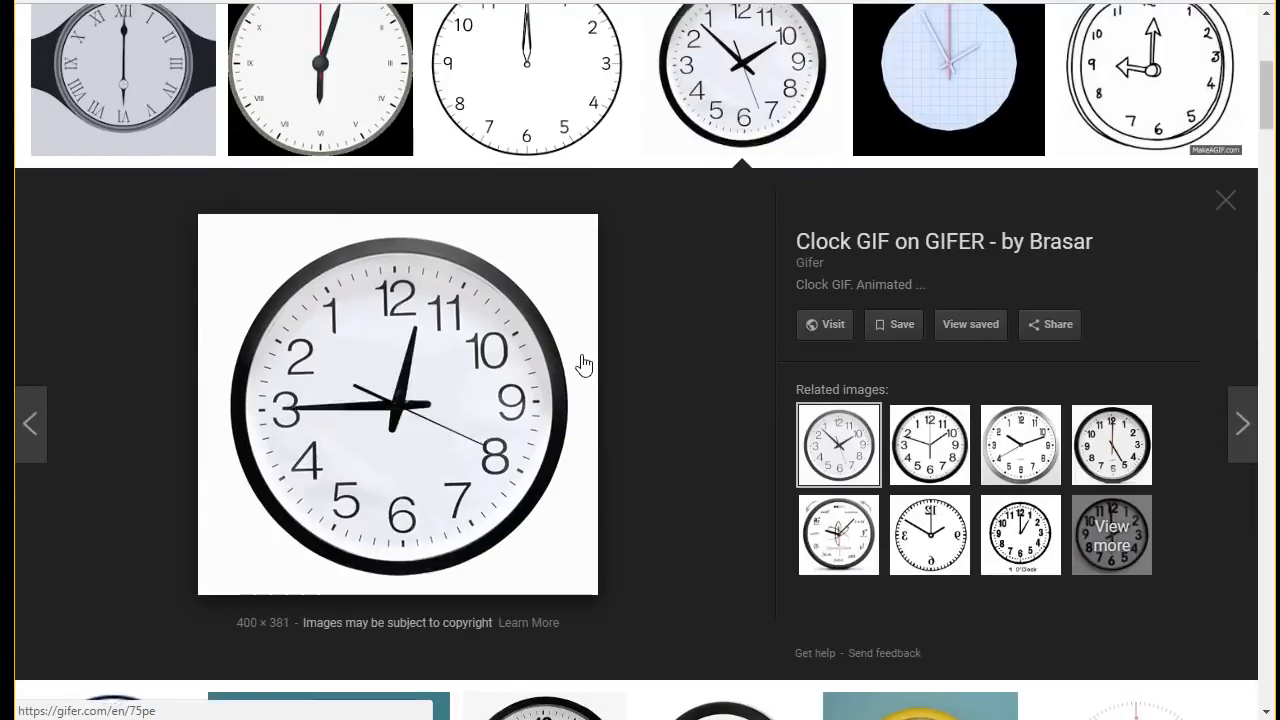
scroll(580, 363, "up", 2)
scroll(405, 325, "down", 8)
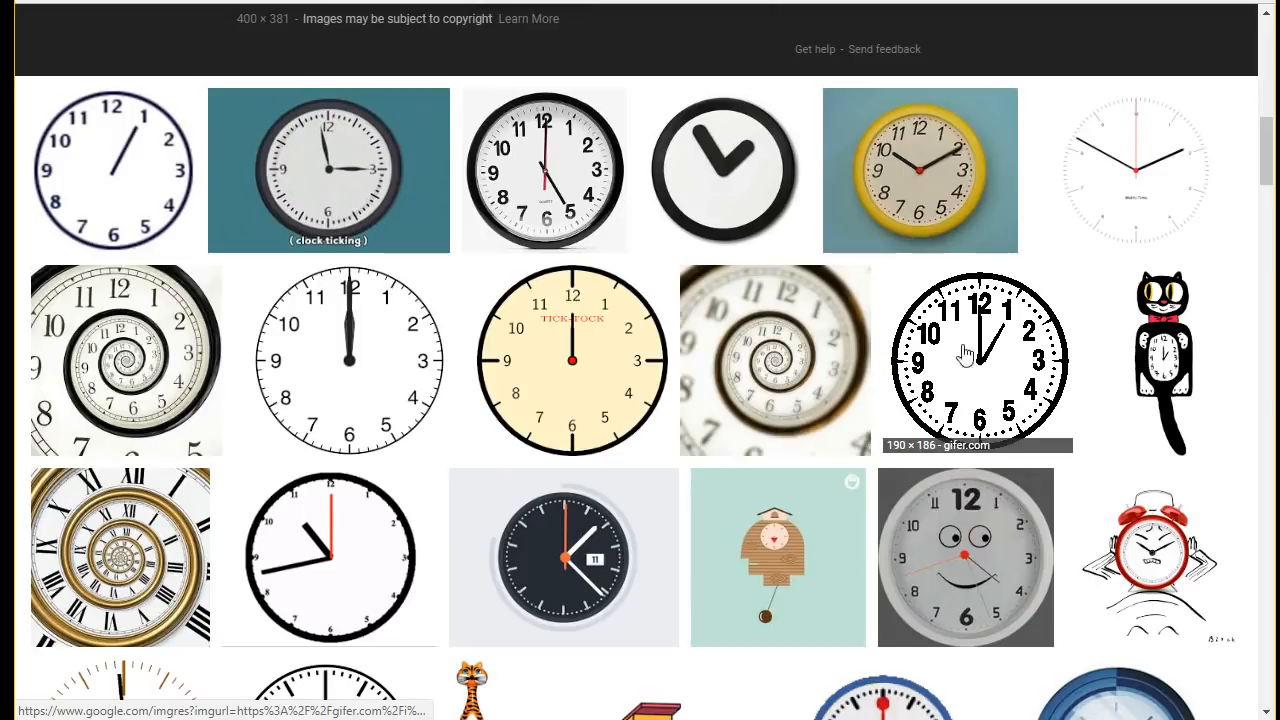
Preview the black-and-white 190 × 186 numbered clock GIF from Gifer and browse further clock images.
left_click(986, 370)
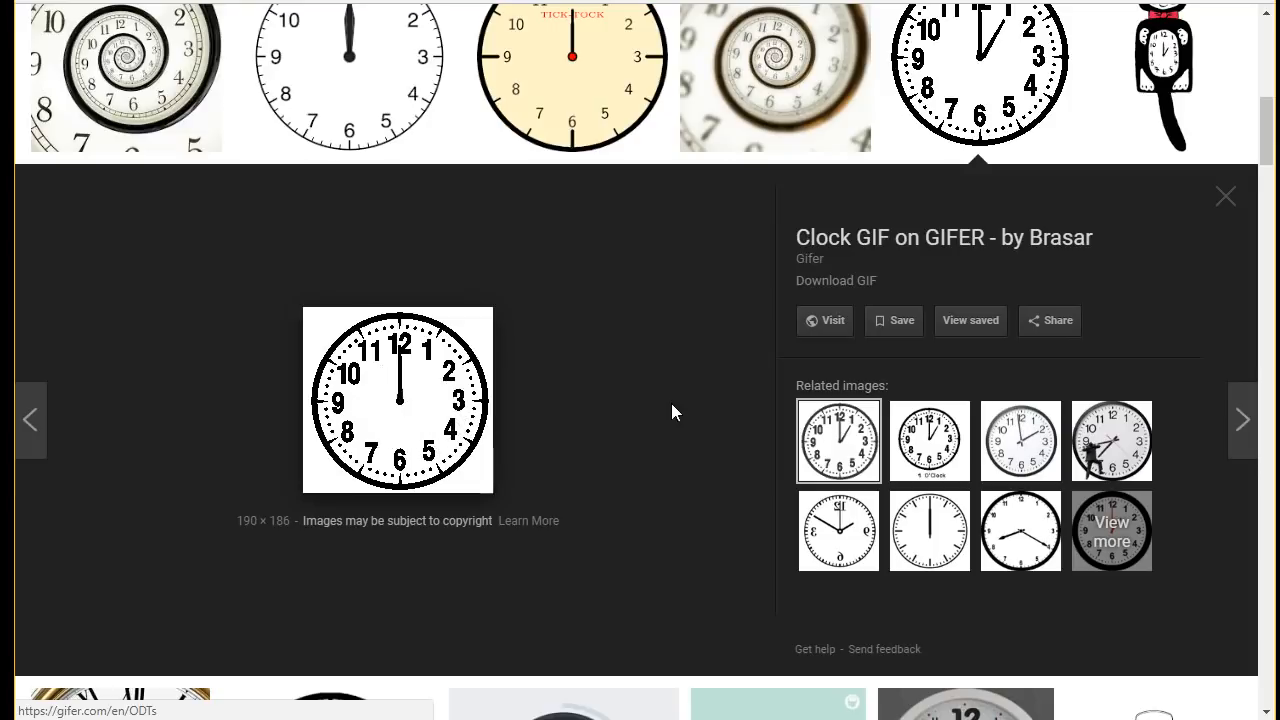
scroll(677, 410, "down", 4)
scroll(677, 410, "up", 2)
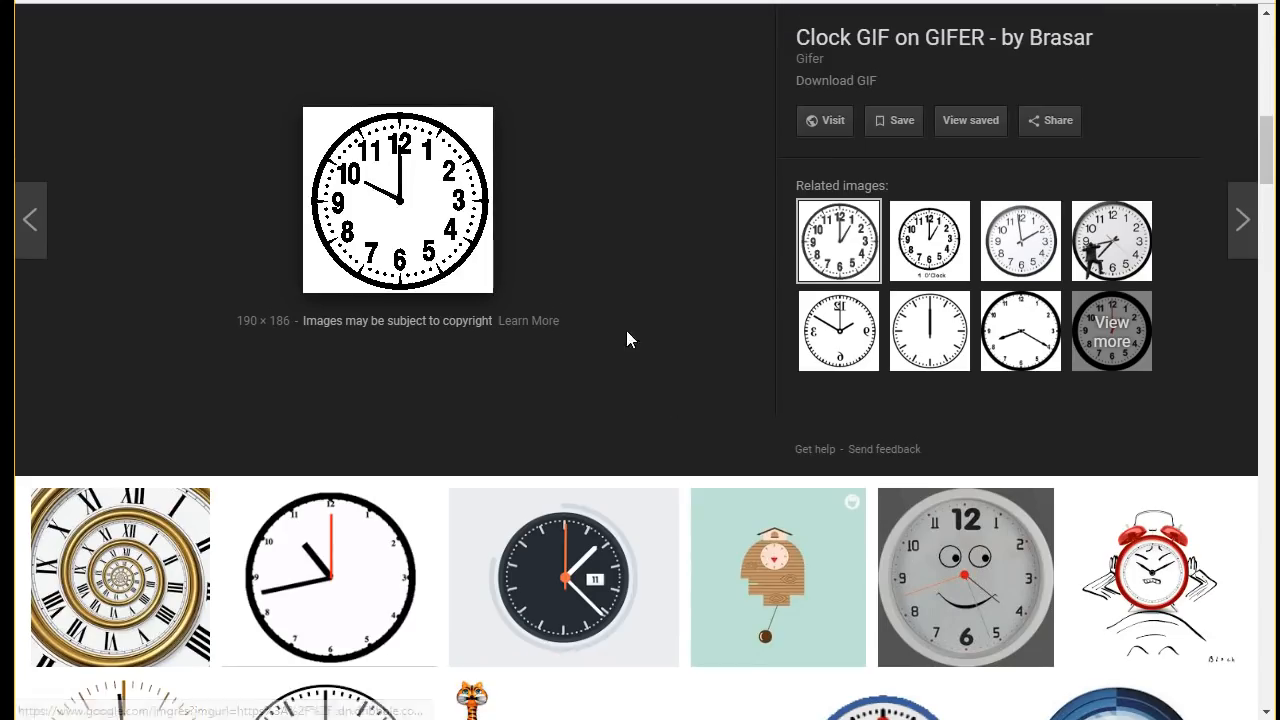
scroll(729, 377, "down", 8)
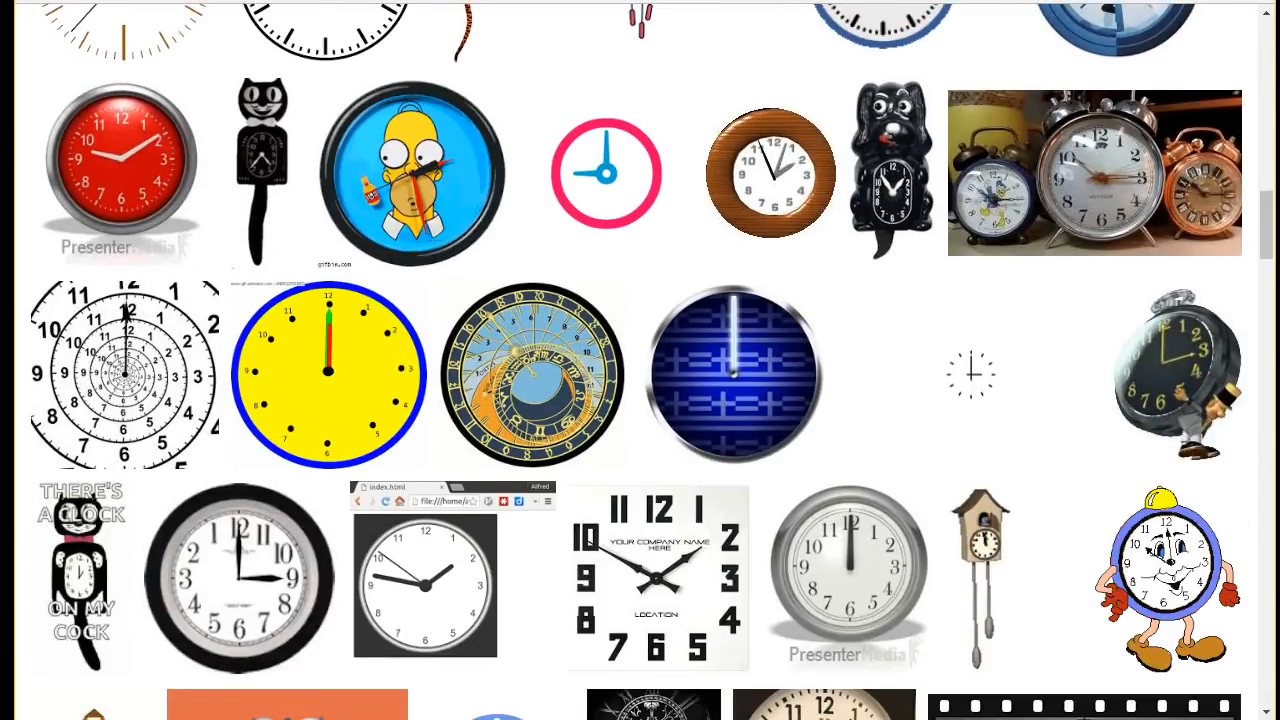
left_click(821, 529)
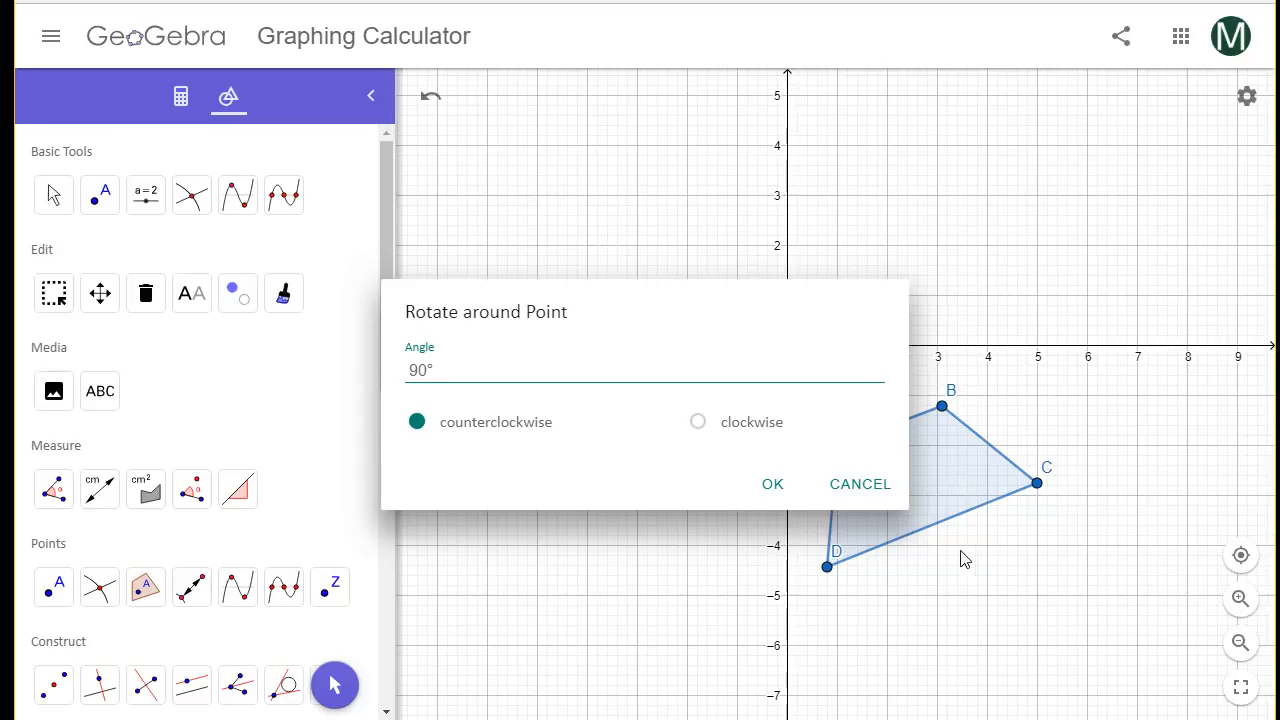
Switch back to GeoGebra and apply the 90° counterclockwise rotation of the quadrilateral about the origin point.
left_click(773, 485)
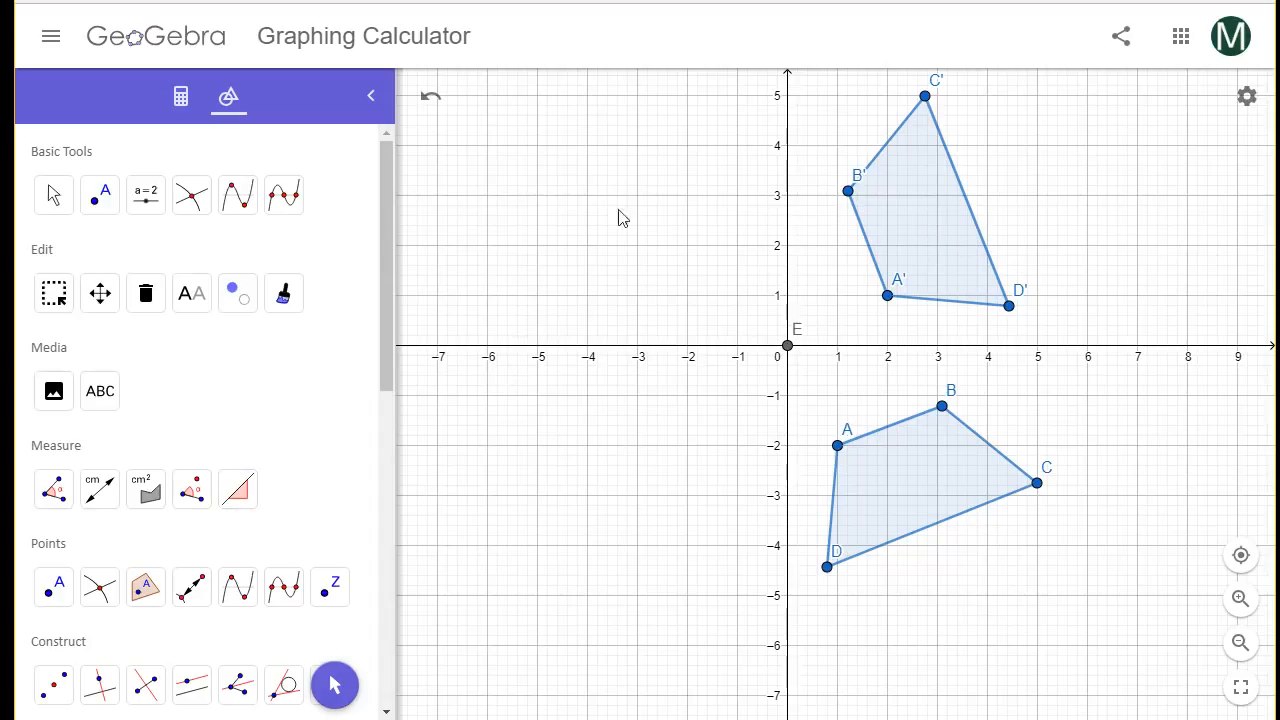
key("Escape")
Change the color of the rotated quadrilateral A'B'C'D' to red.
left_click(920, 217)
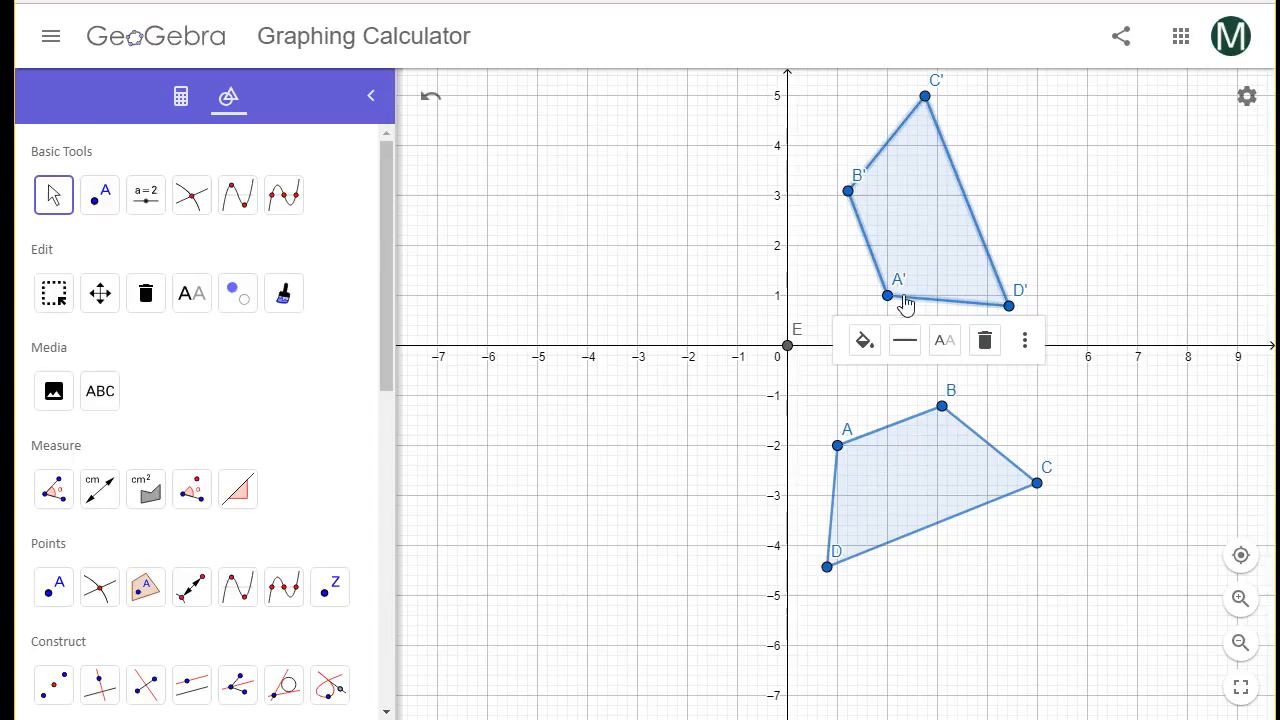
left_click(863, 341)
left_click(945, 380)
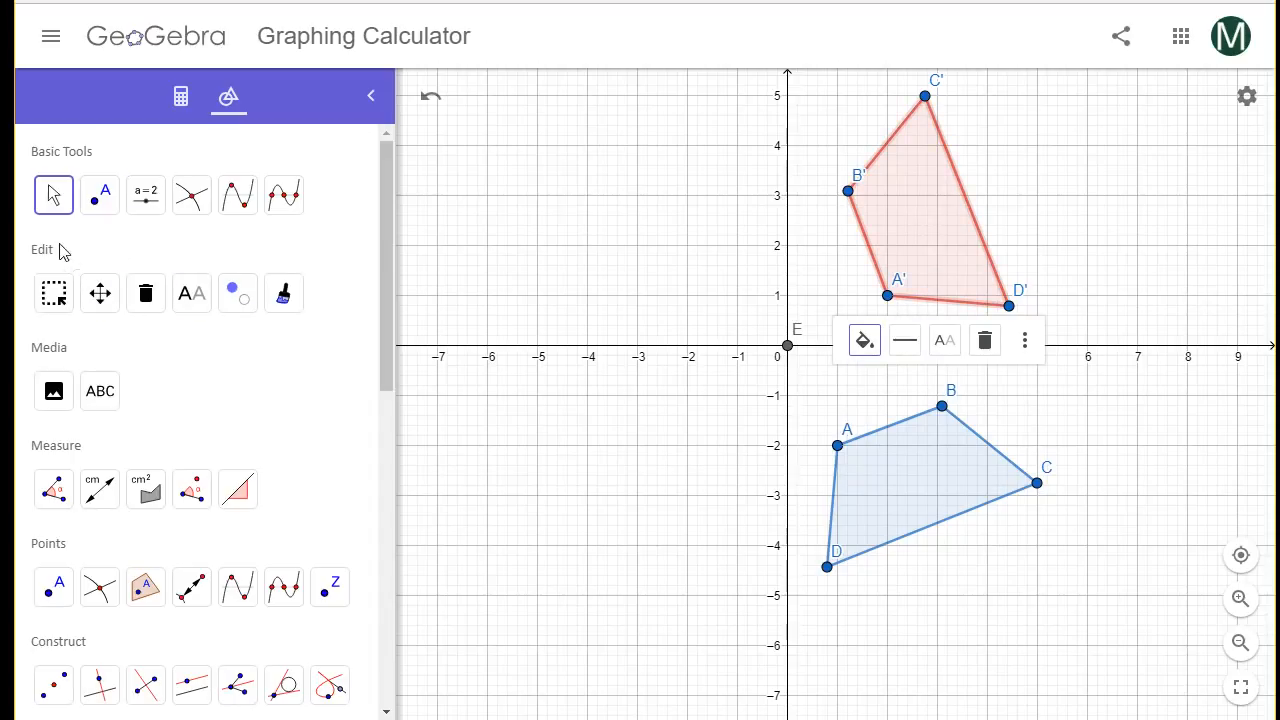
Rotate quadrilateral ABCD 180° counterclockwise around the origin point E.
scroll(323, 420, "down", 8)
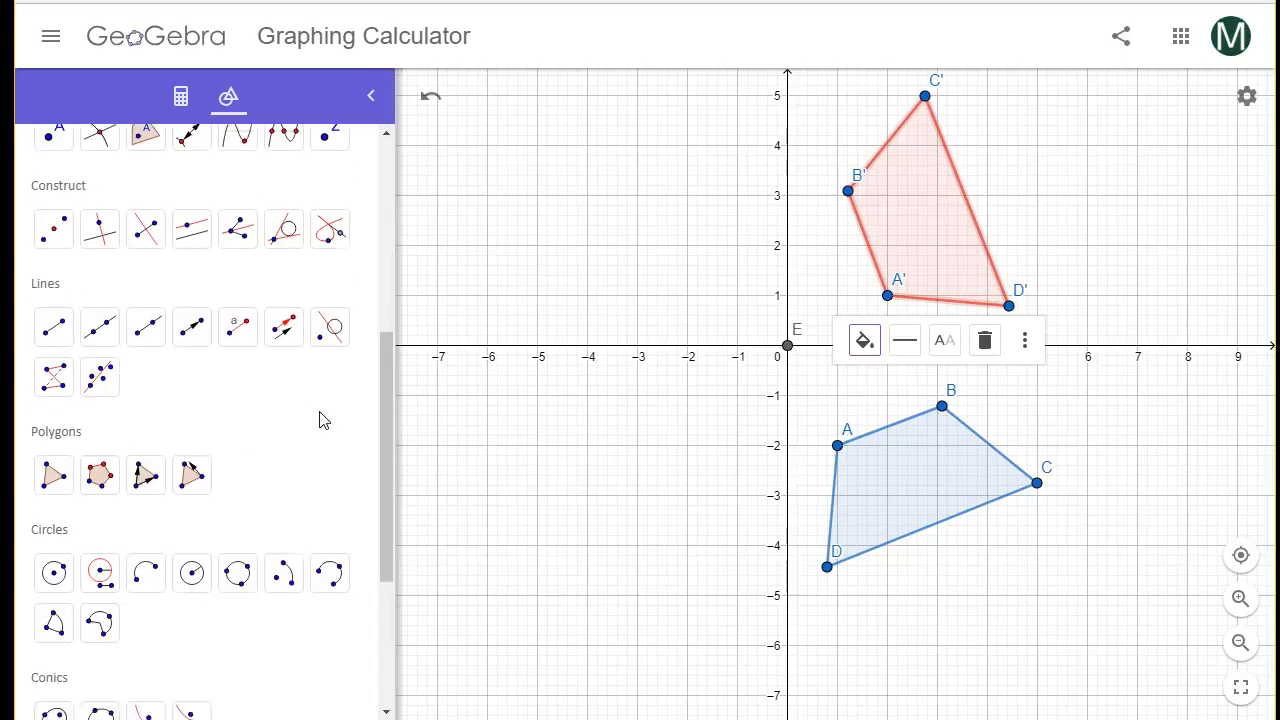
left_click(146, 530)
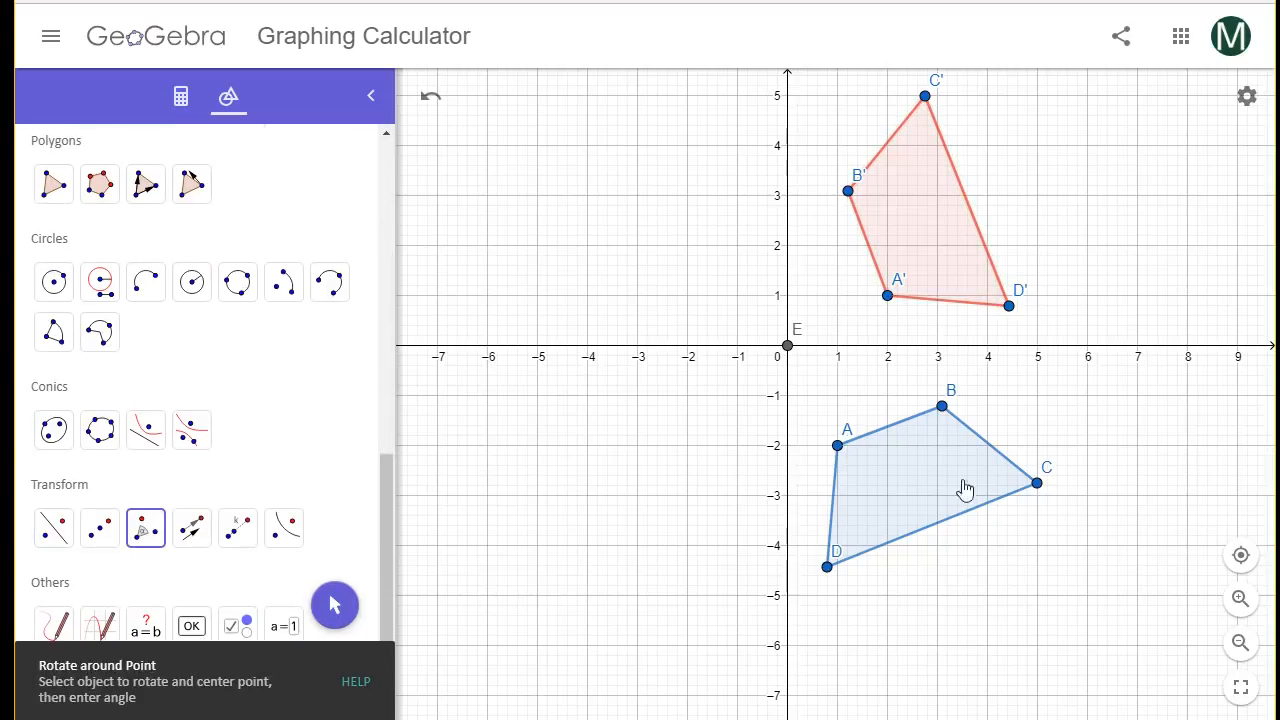
left_click(903, 484)
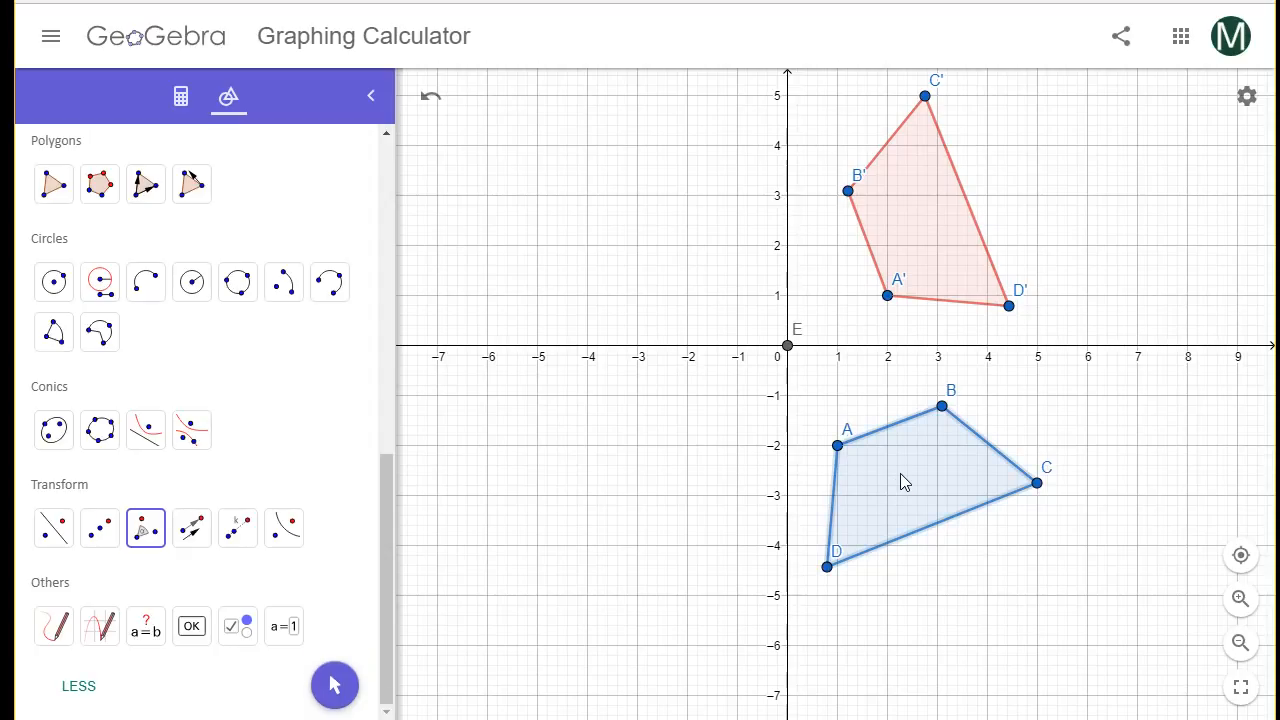
left_click(788, 349)
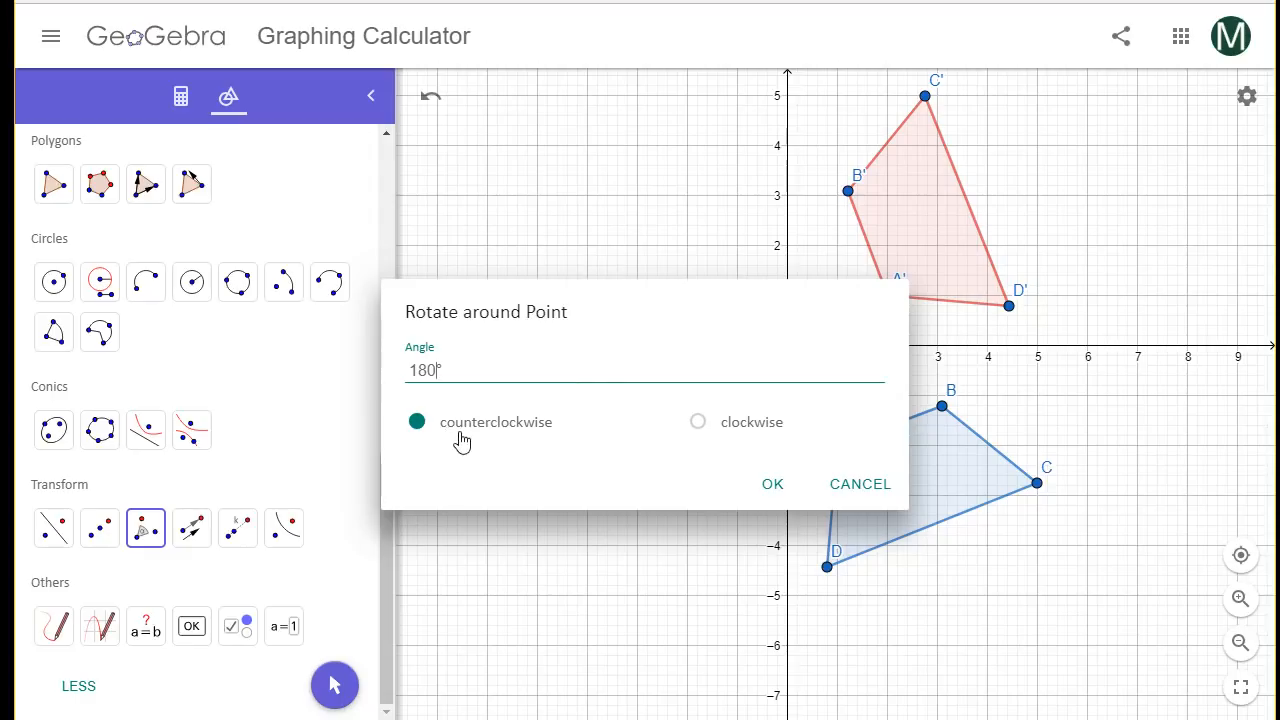
left_click(767, 486)
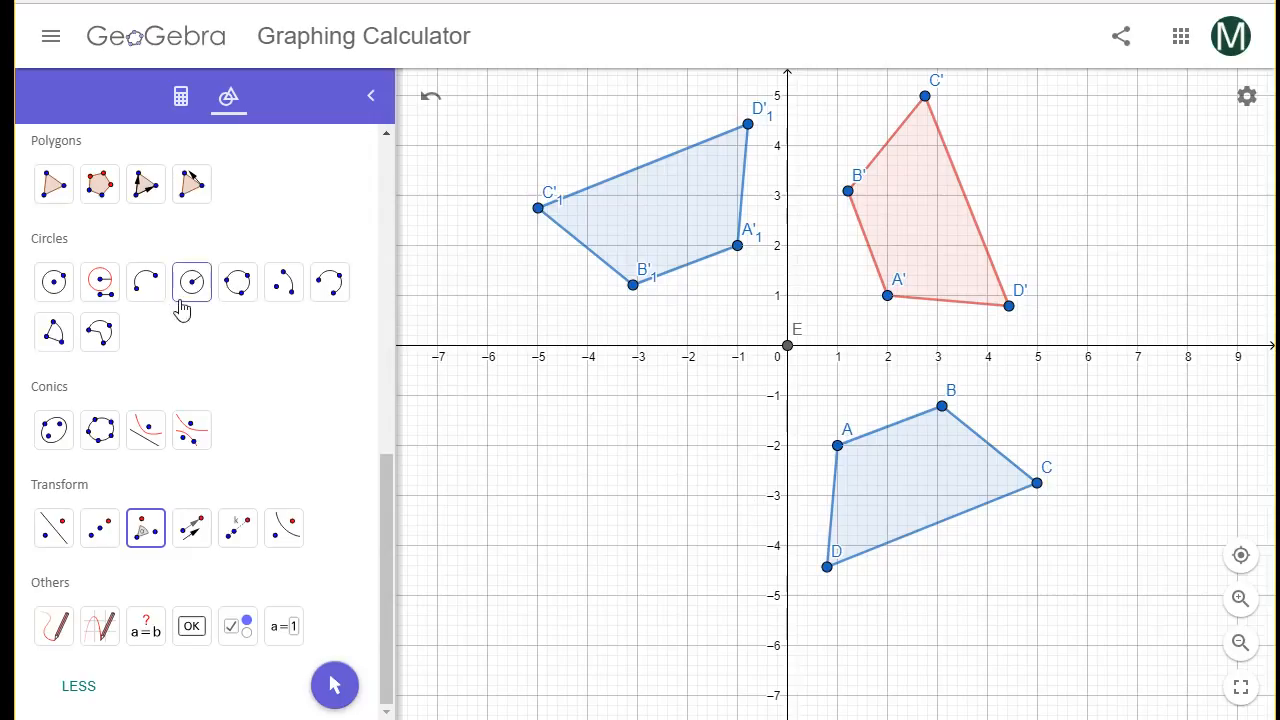
Change the color of the 180° rotated quadrilateral in the second quadrant to green.
scroll(200, 320, "up", 7)
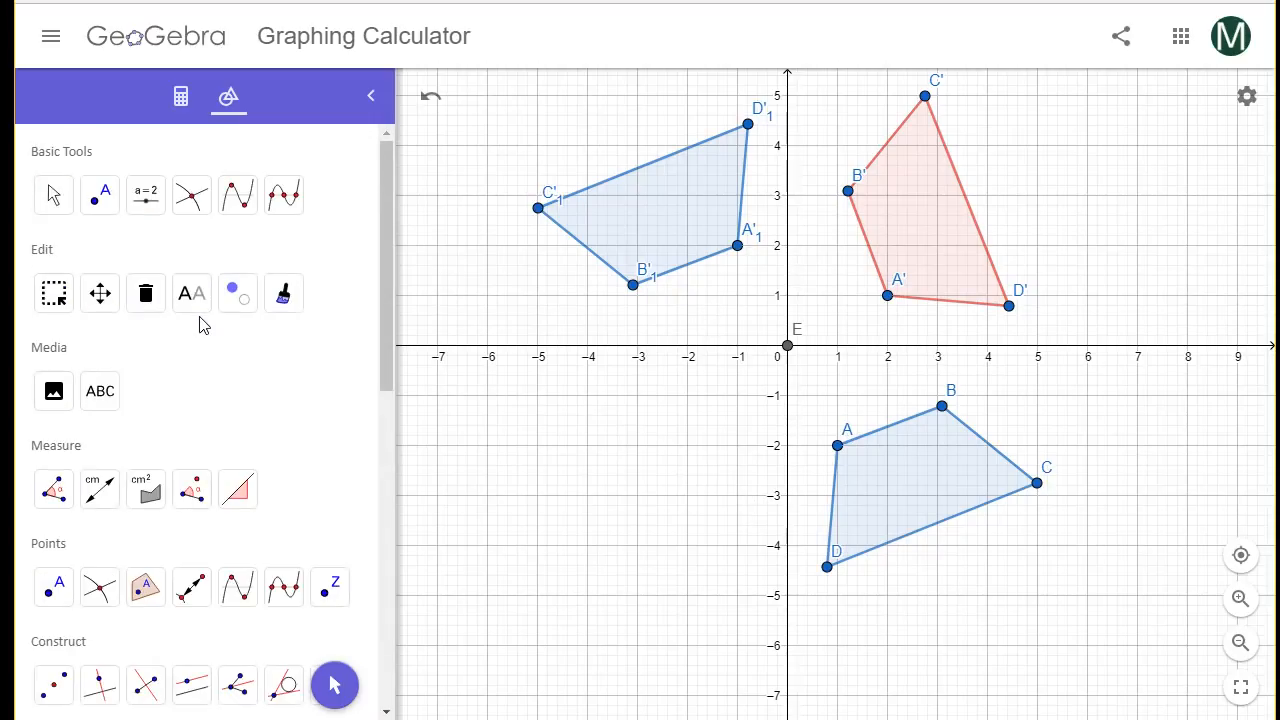
left_click(50, 196)
left_click(648, 229)
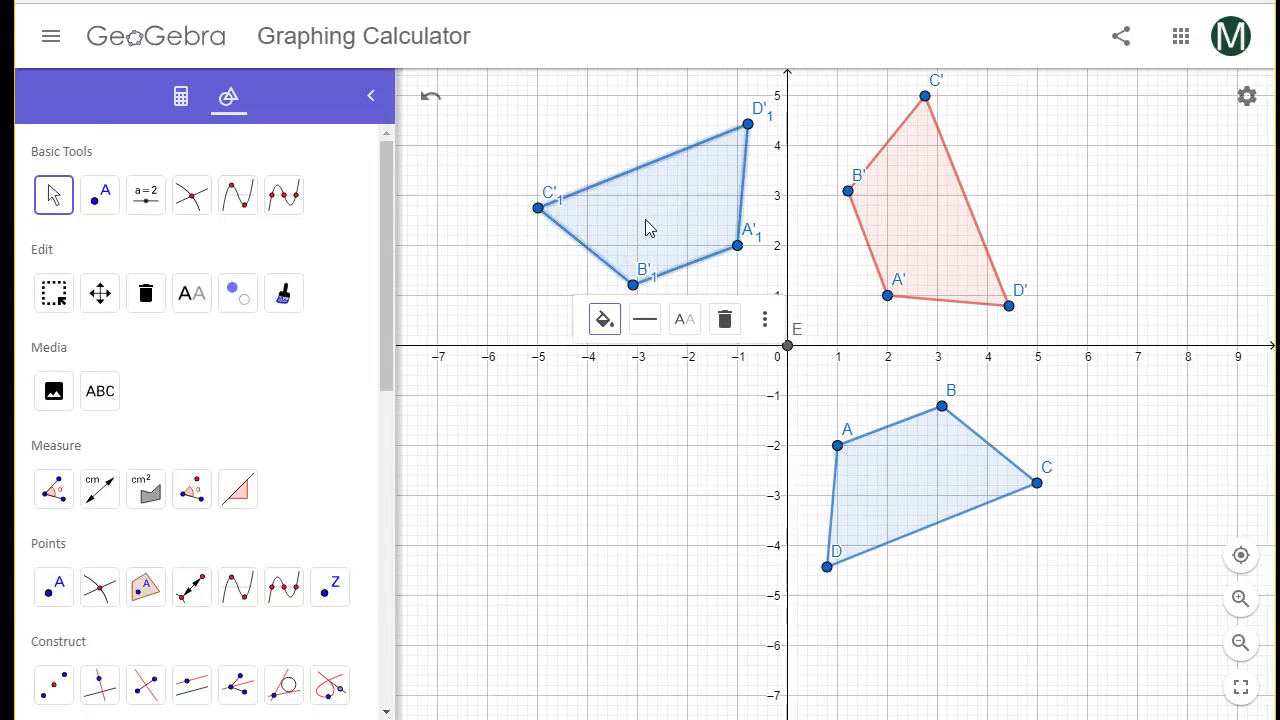
left_click(604, 319)
left_click(619, 360)
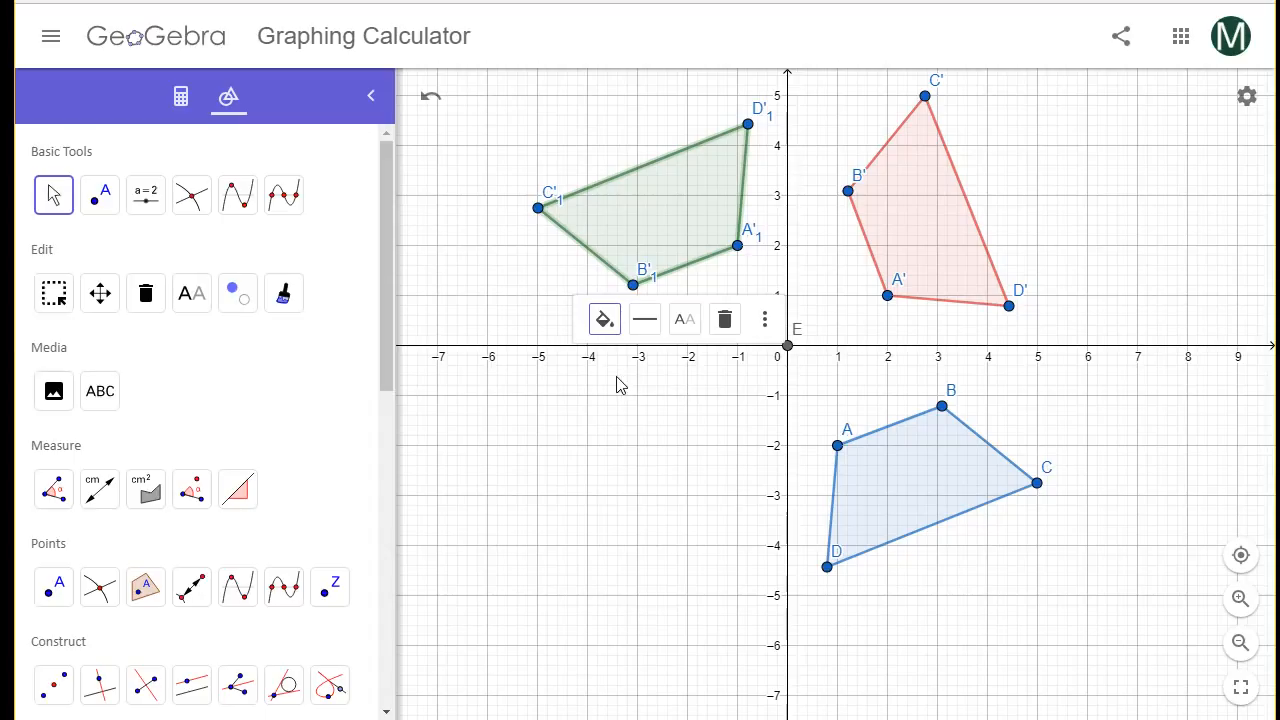
scroll(303, 386, "down", 6)
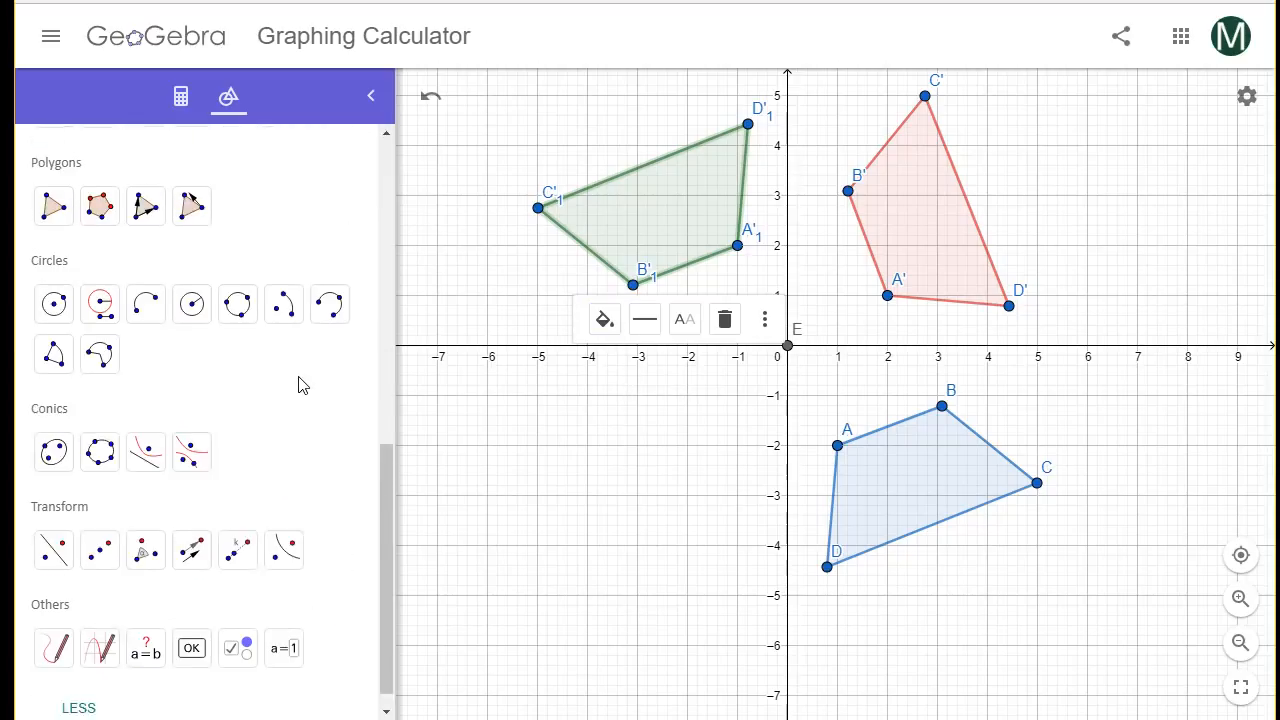
left_click(146, 532)
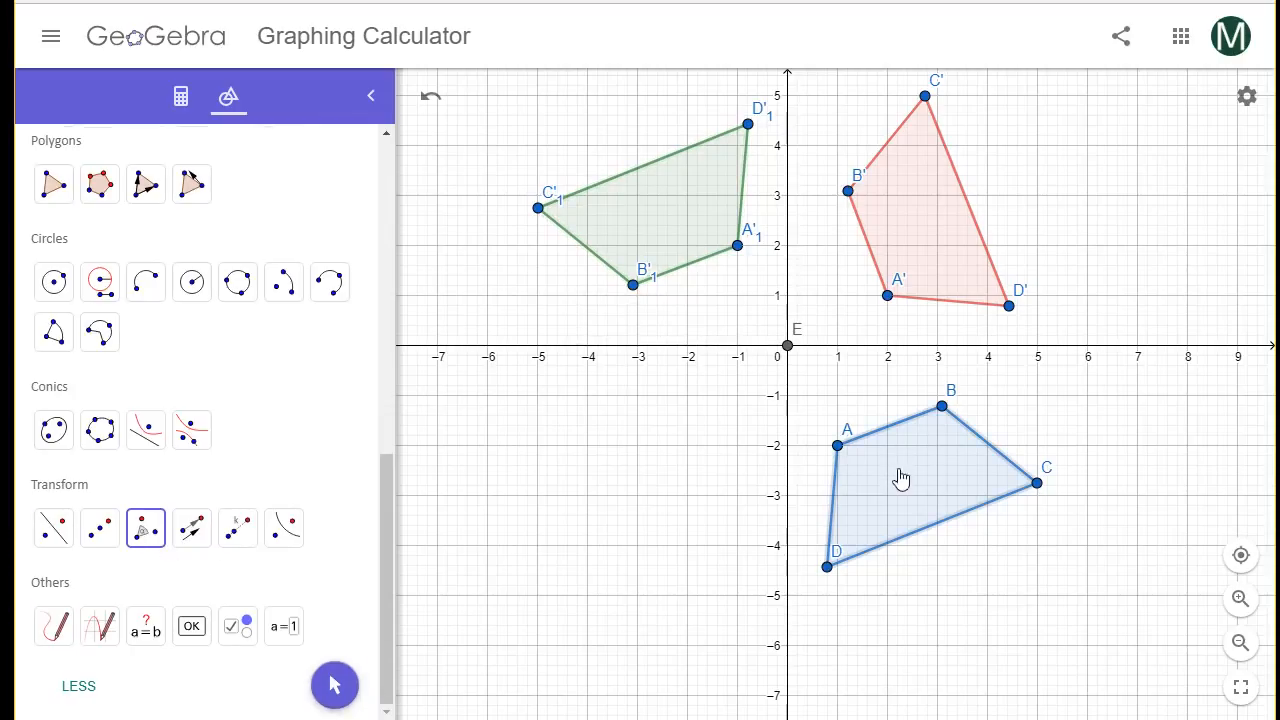
scroll(250, 323, "up", 6)
left_click(53, 196)
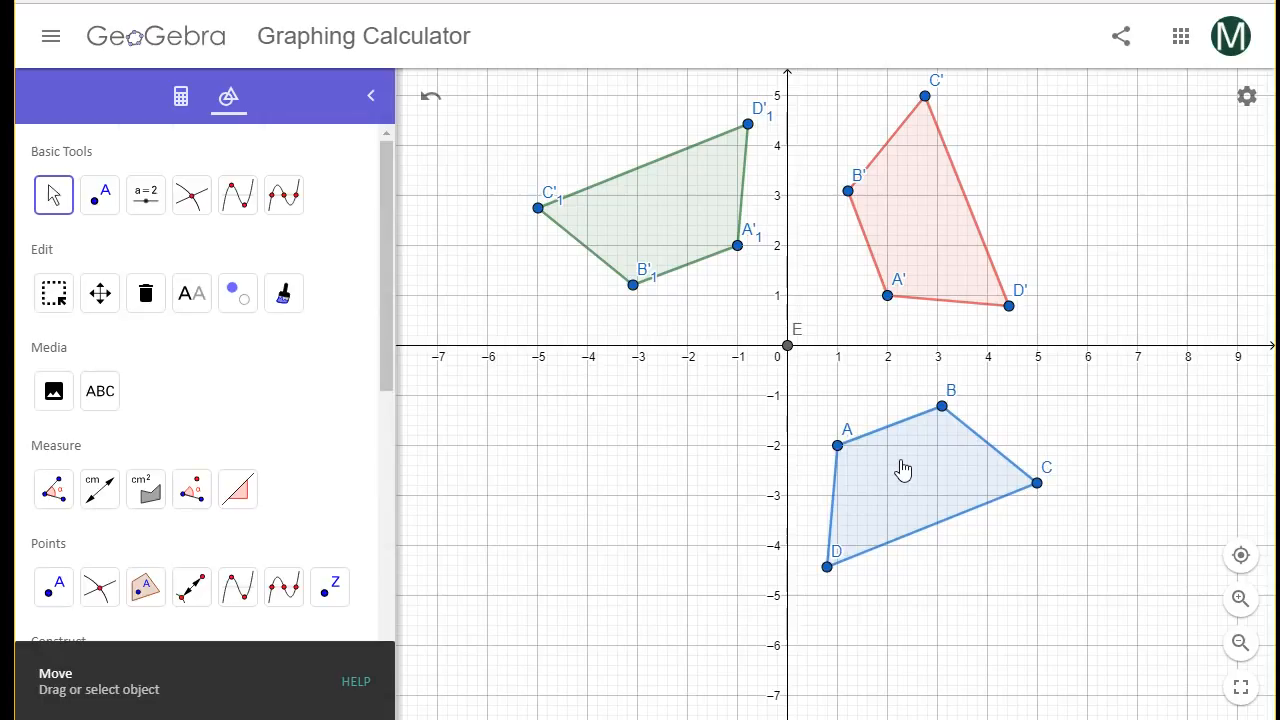
left_click(857, 486)
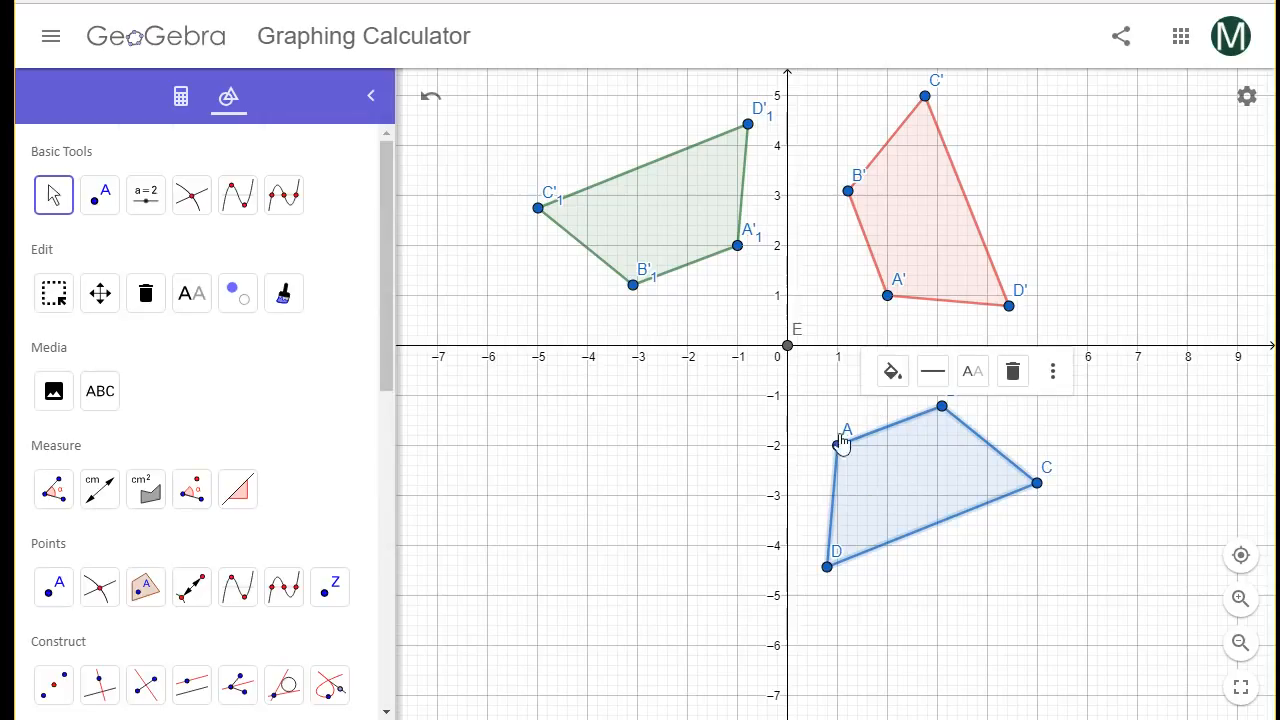
left_click(789, 347)
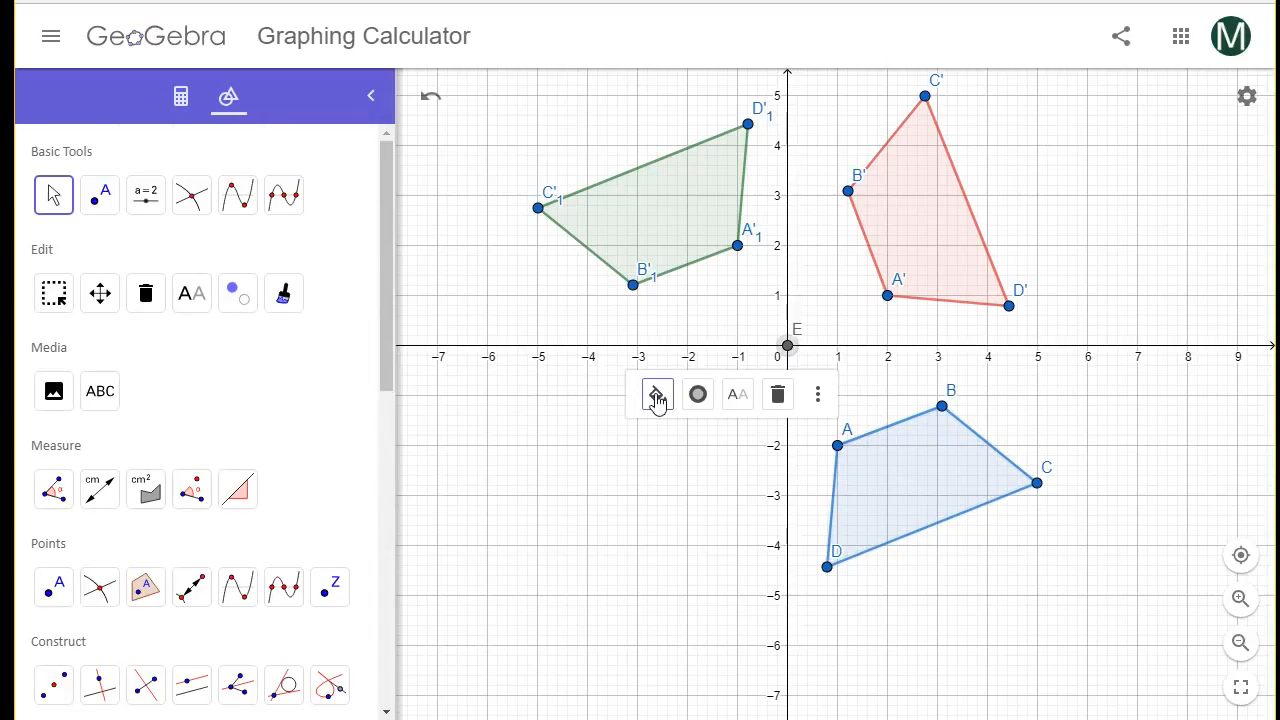
Rotate the original quadrilateral ABCD 270° counterclockwise around point E at the origin.
left_click_drag(388, 320, 388, 536)
scroll(191, 403, "down", 5)
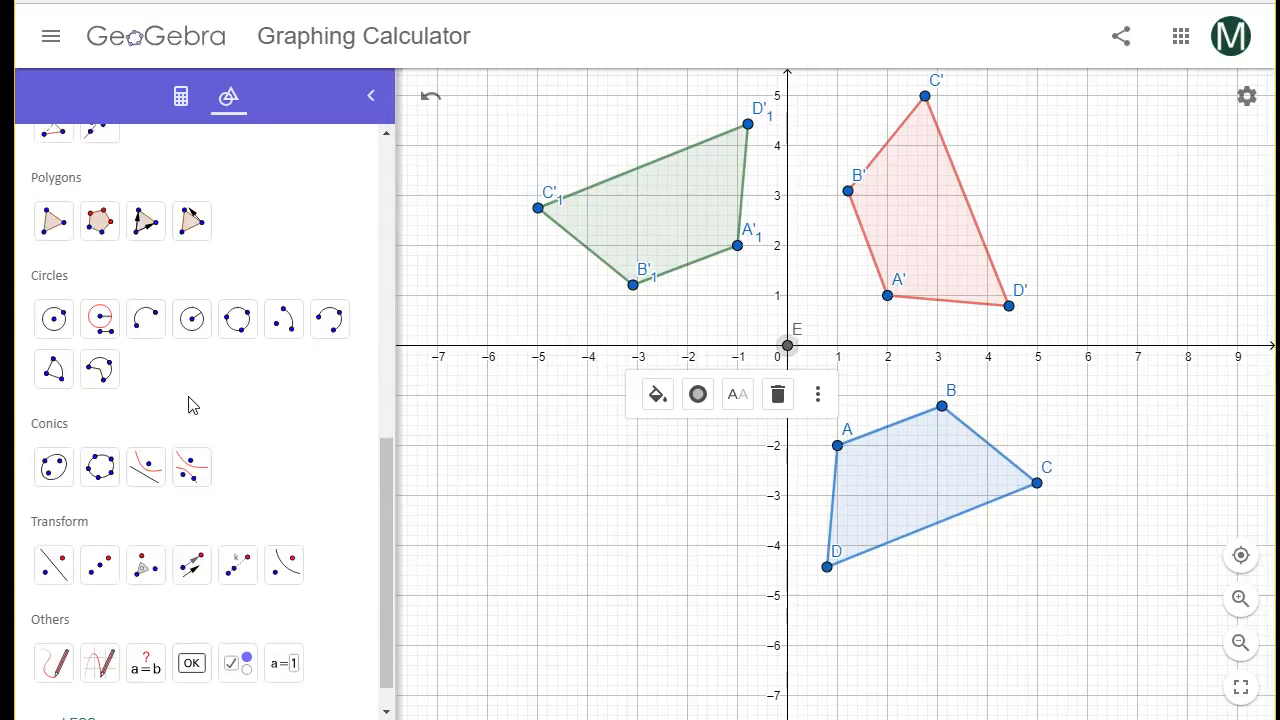
left_click(145, 530)
left_click(945, 463)
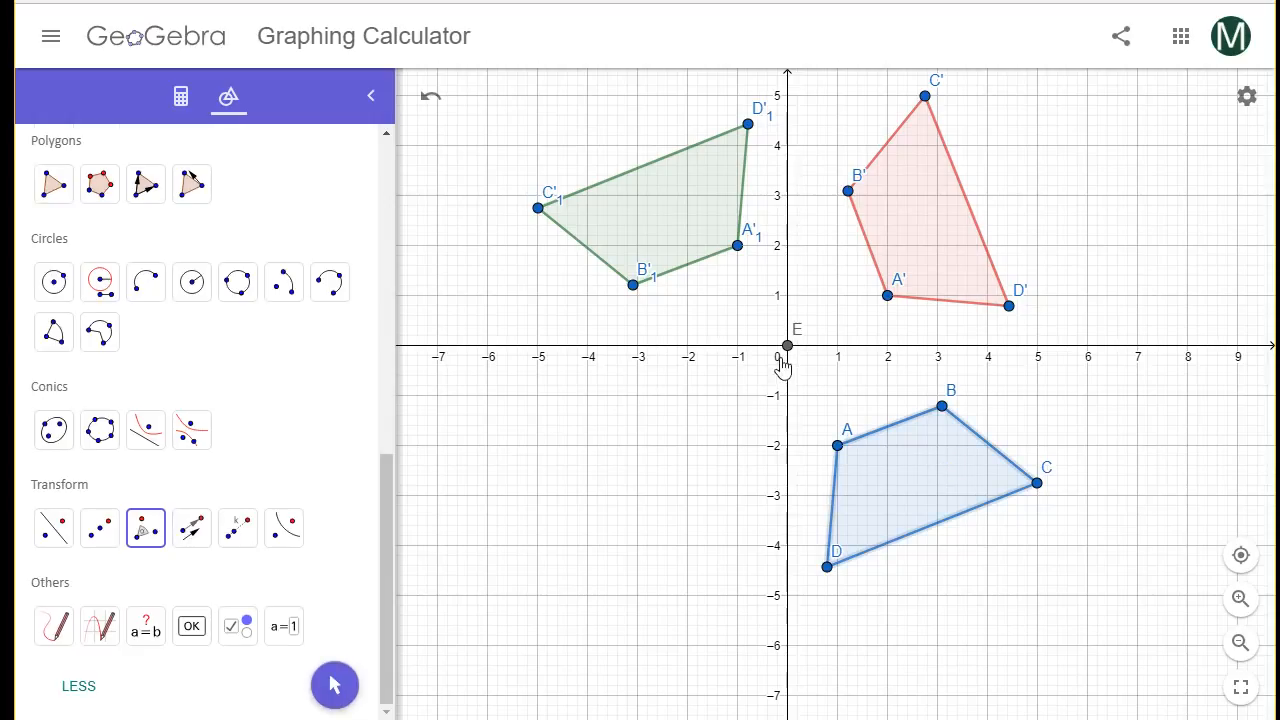
left_click(787, 345)
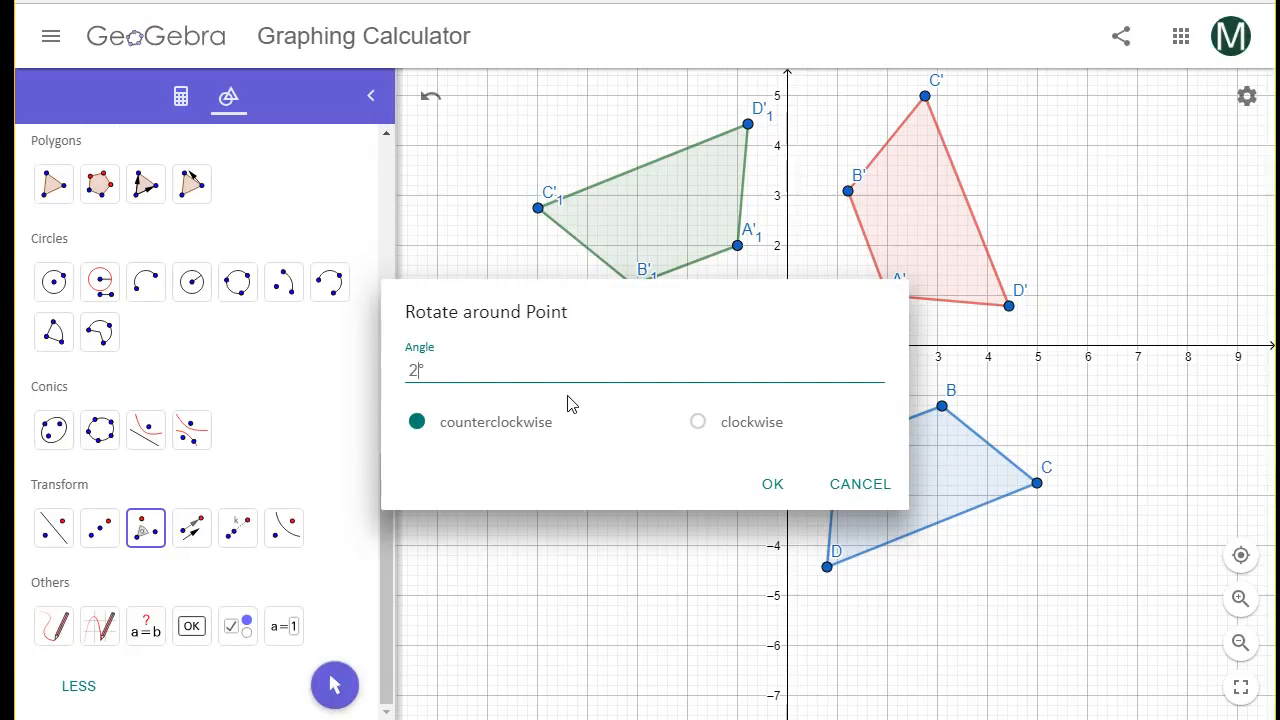
left_click(772, 484)
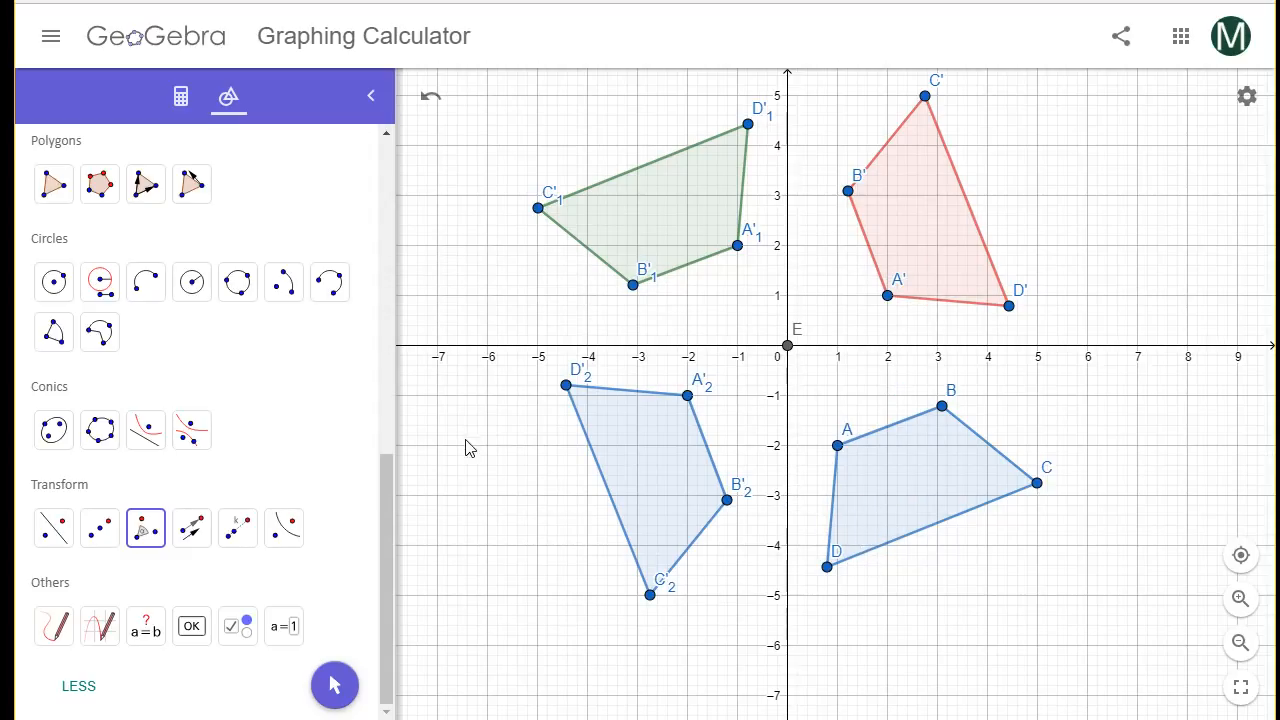
Change the color of the 270° rotated quadrilateral in the third quadrant to black.
scroll(345, 363, "up", 10)
left_click(53, 195)
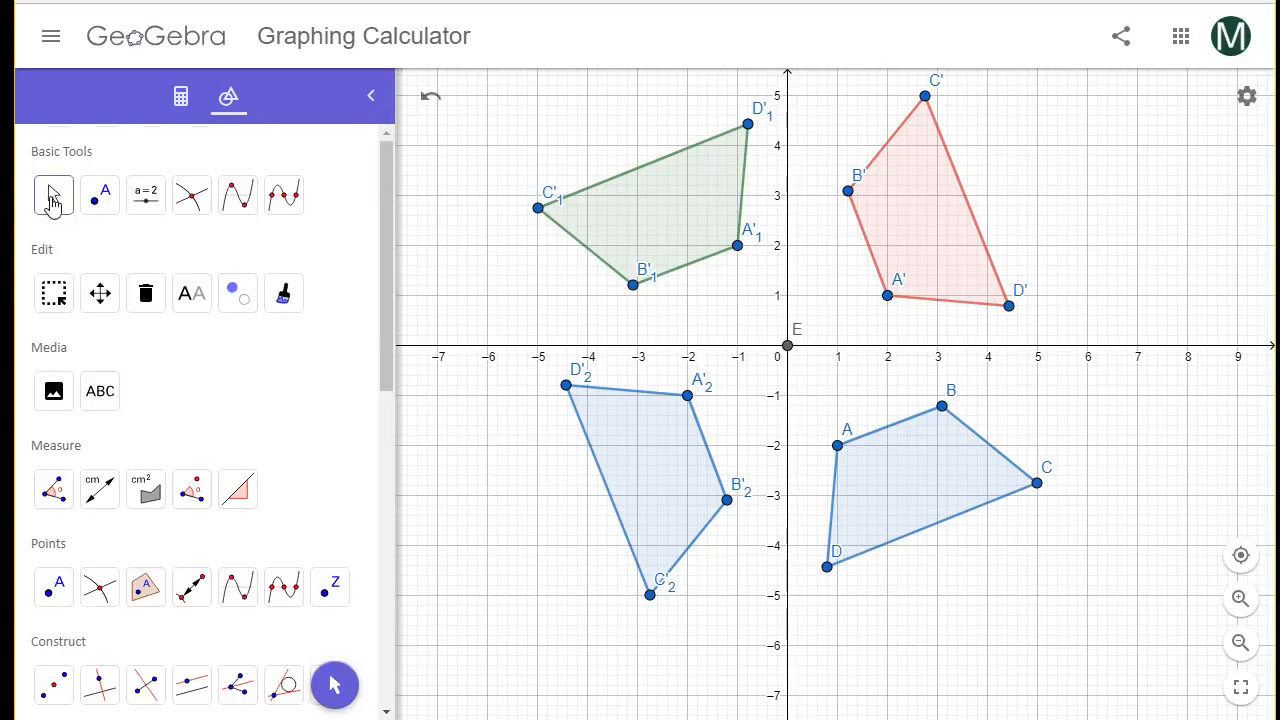
left_click(650, 468)
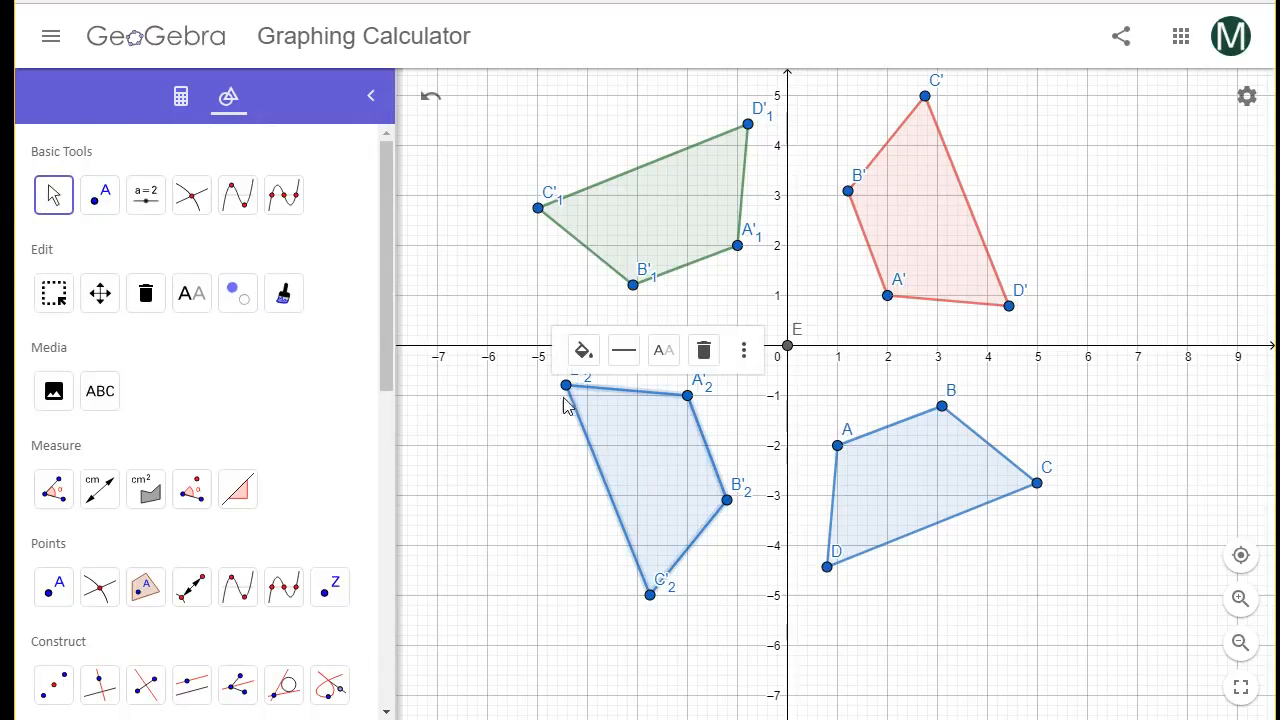
left_click(584, 352)
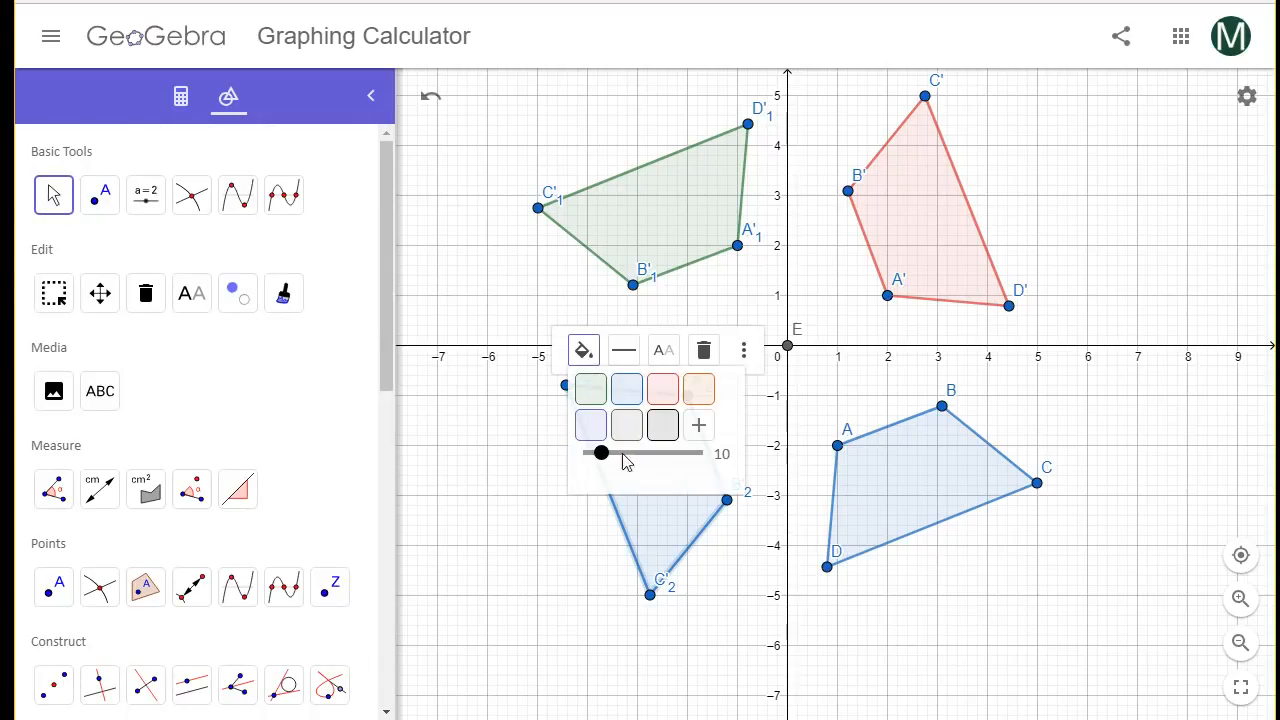
left_click(664, 426)
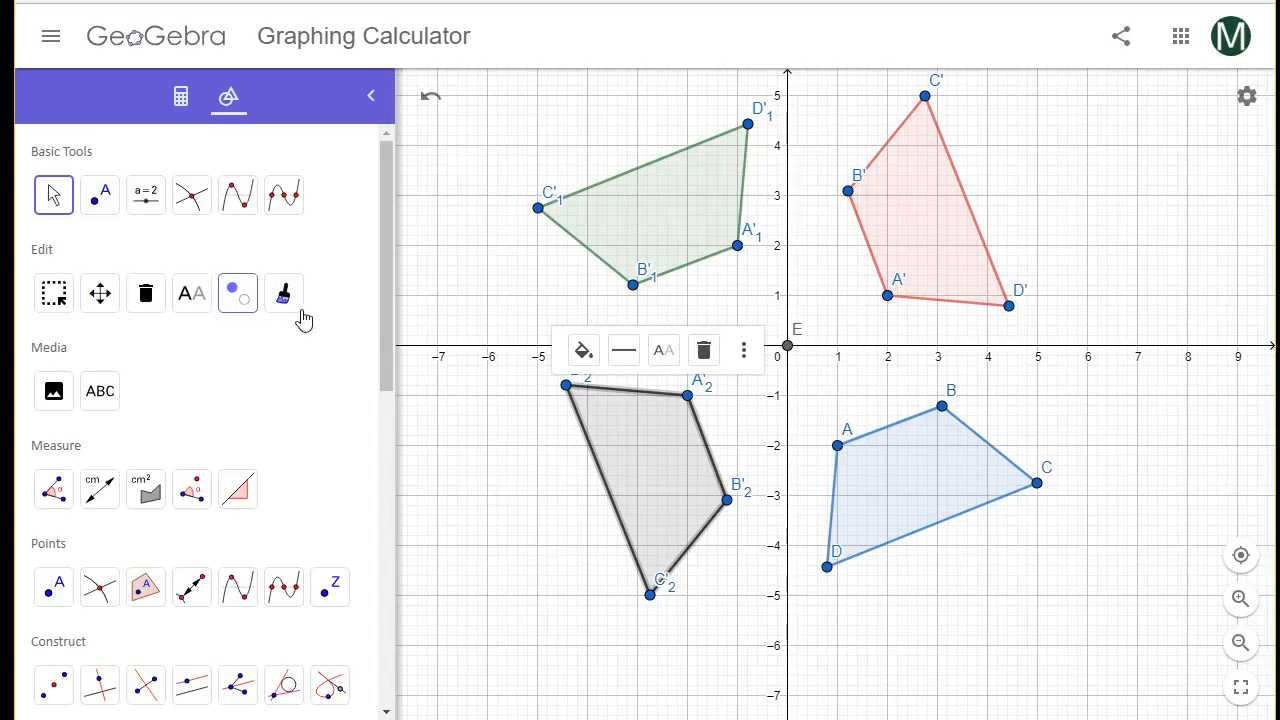
Add the text label "90 degrees" beside the red quadrilateral in the first quadrant.
left_click(193, 295)
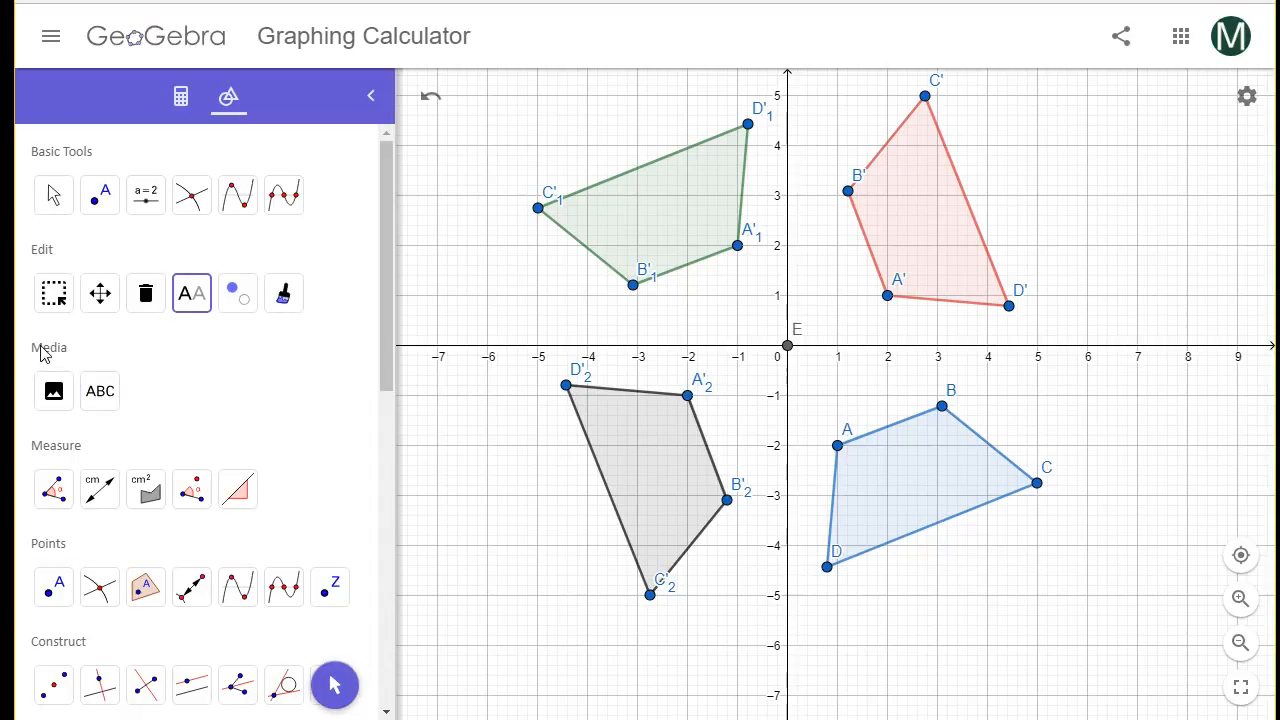
left_click(105, 410)
left_click(1007, 225)
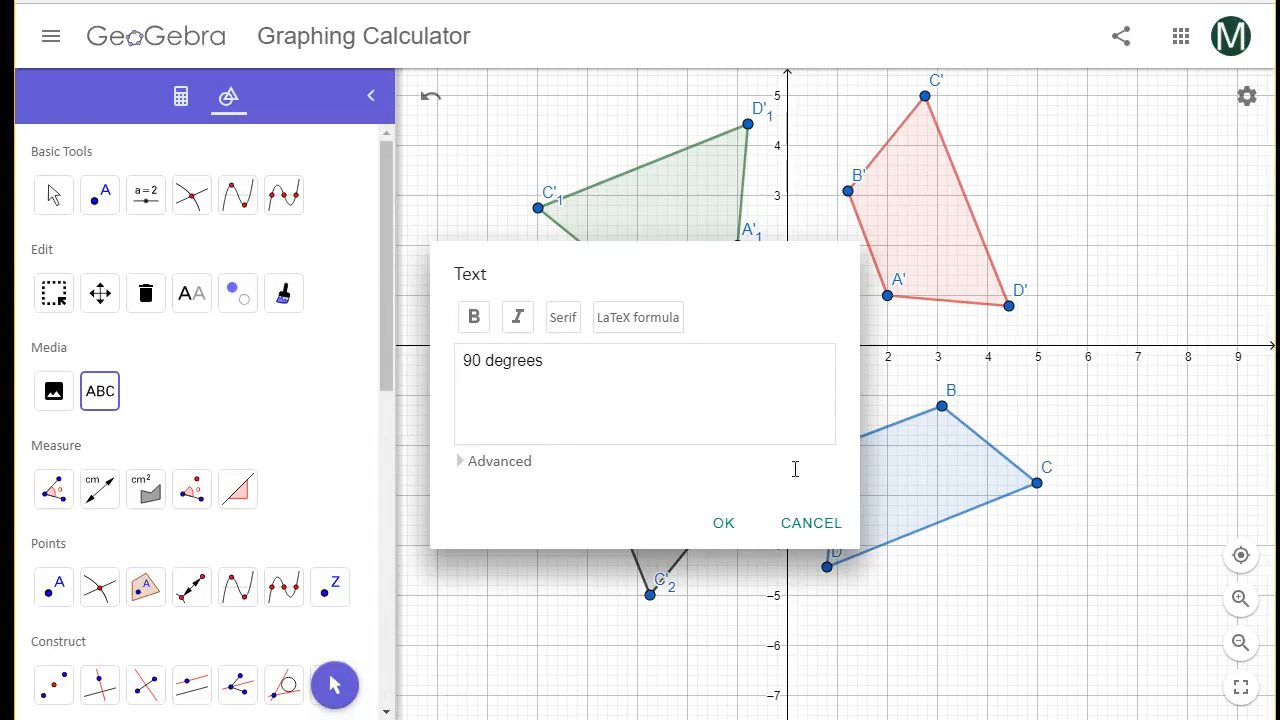
left_click(521, 468)
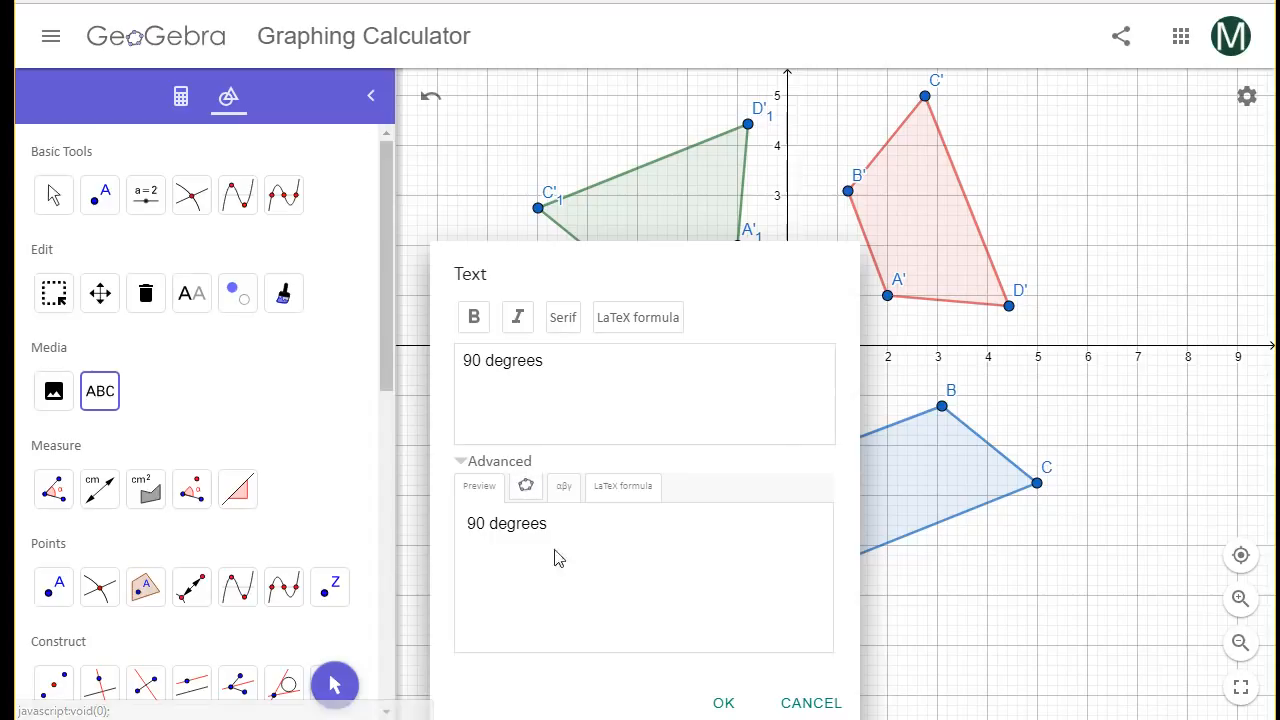
left_click(723, 703)
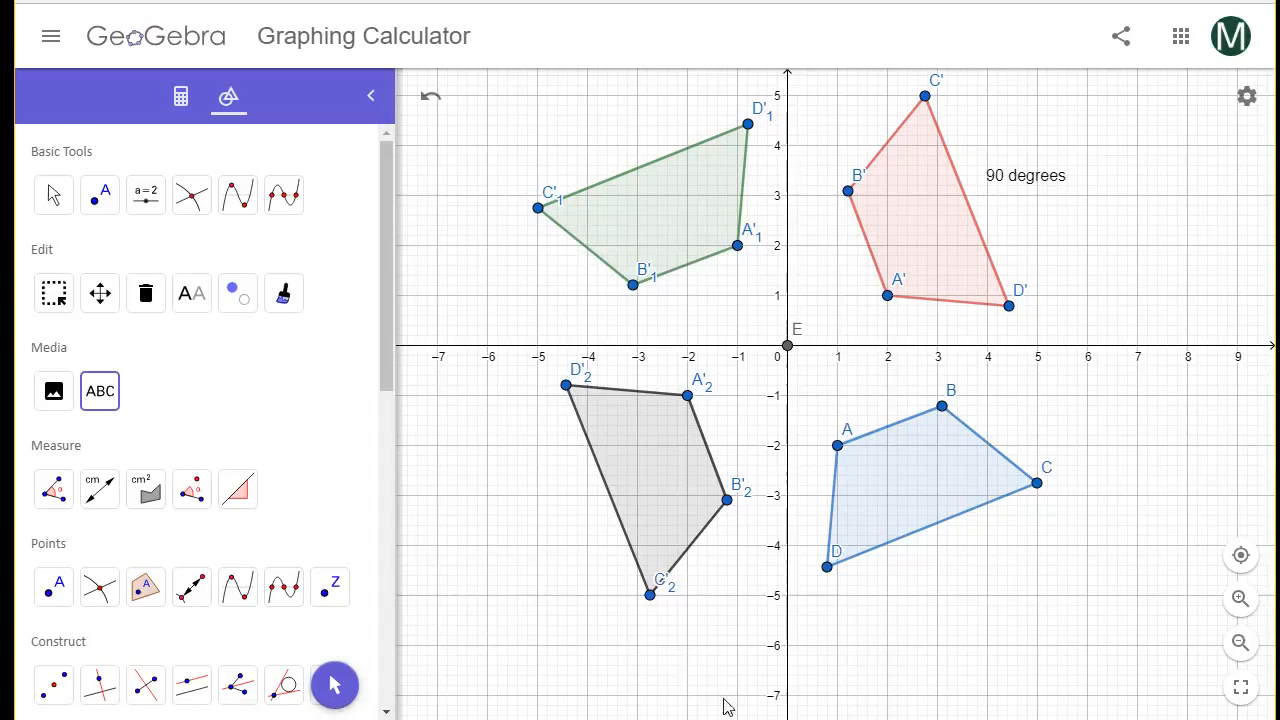
left_click(1035, 184)
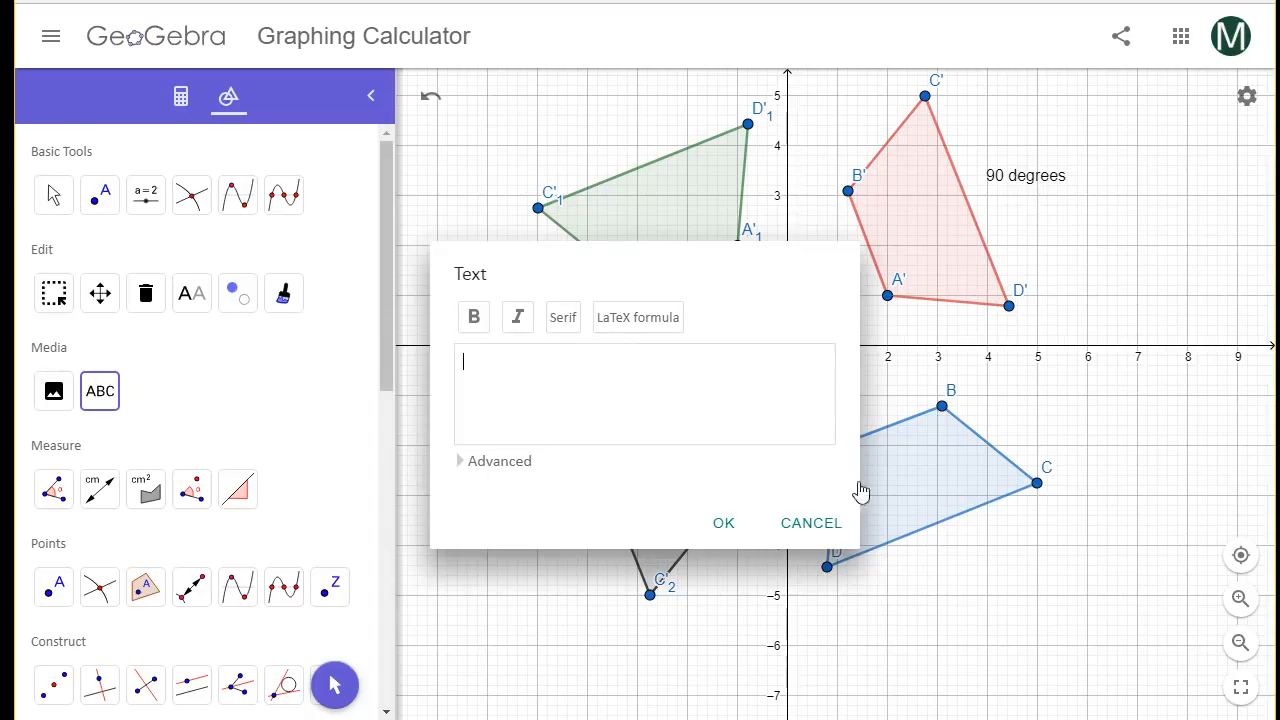
left_click(826, 528)
Duplicate the "90 degrees" label and place the copy just above the green quadrilateral.
right_click(1033, 188)
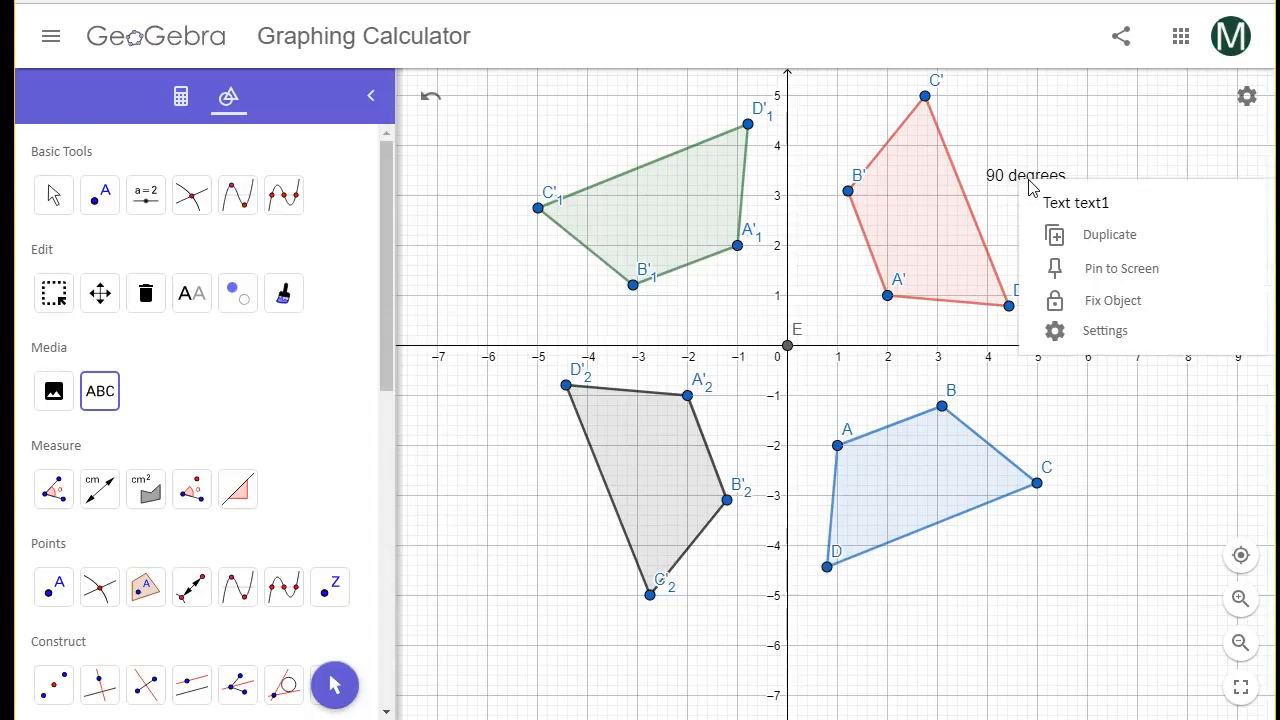
left_click(1062, 236)
left_click_drag(903, 391, 810, 305)
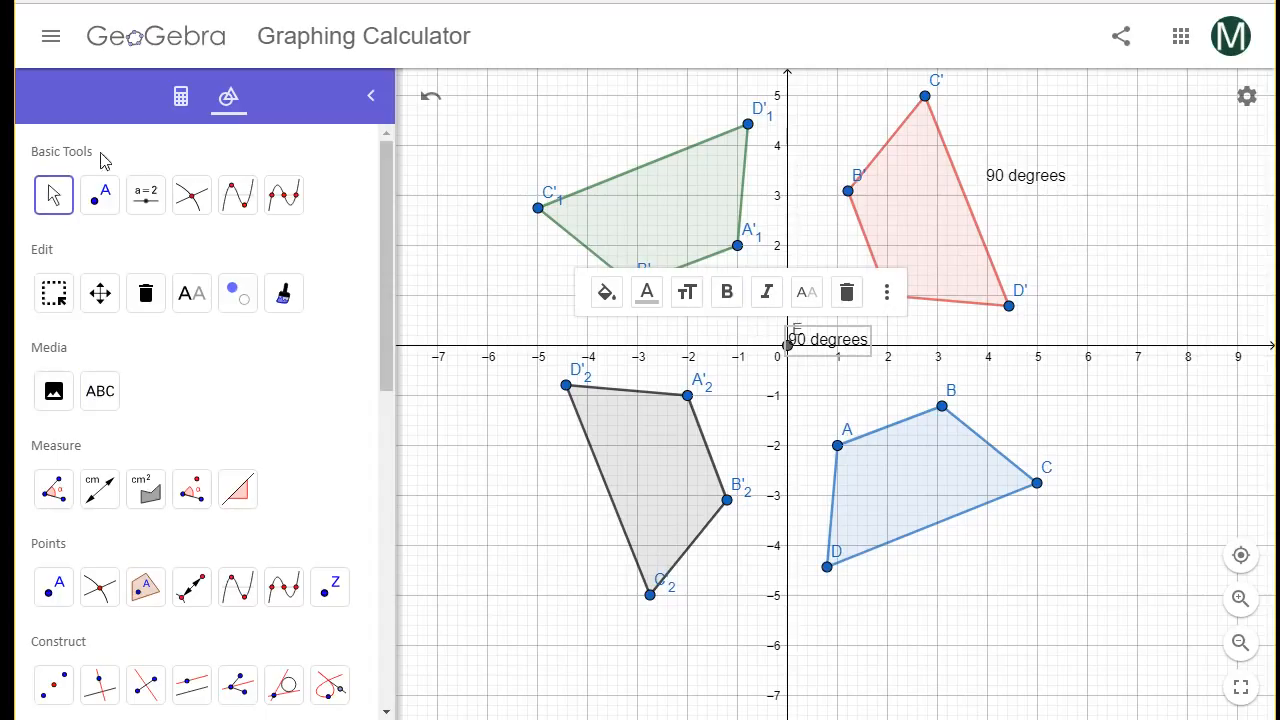
left_click_drag(808, 348, 592, 142)
Edit the label above the green quadrilateral to read "180 degrees".
double_click(588, 140)
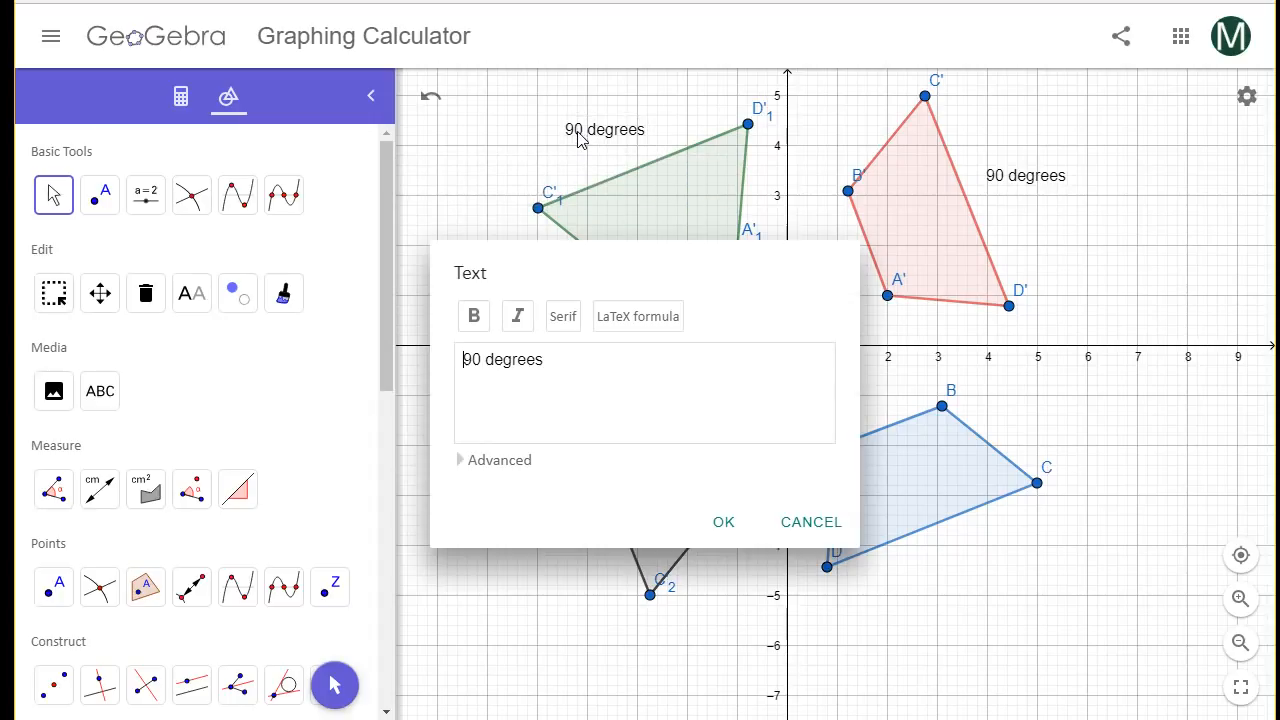
key("BackSpace")
key("BackSpace")
type("180")
left_click(736, 529)
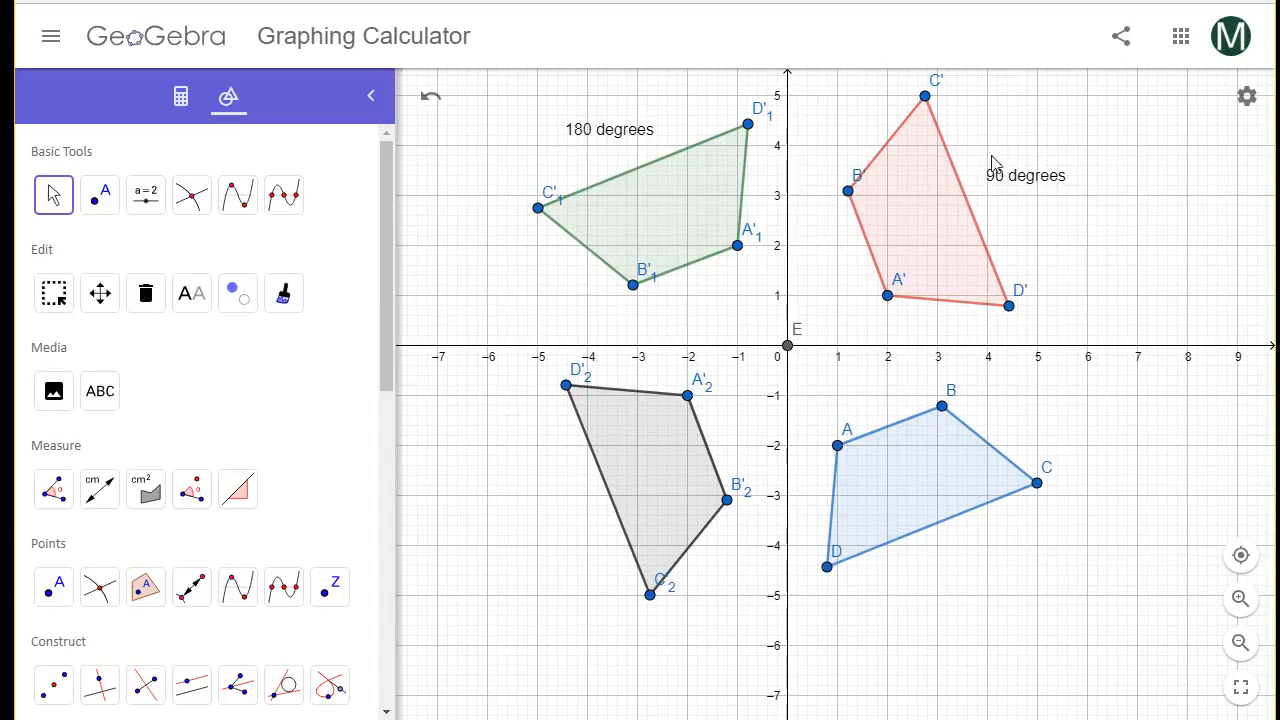
Duplicate the "180 degrees" label and place the copy along the outer edge of the black quadrilateral.
left_click(622, 135)
right_click(622, 135)
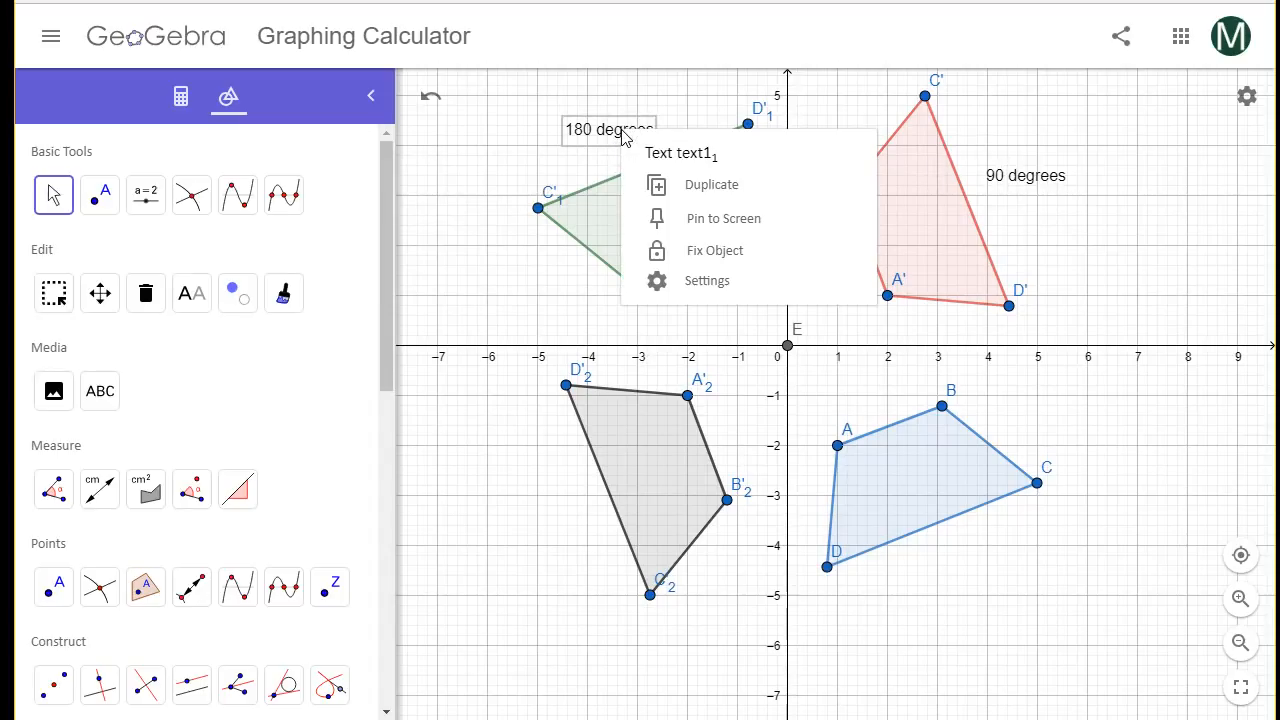
left_click(686, 186)
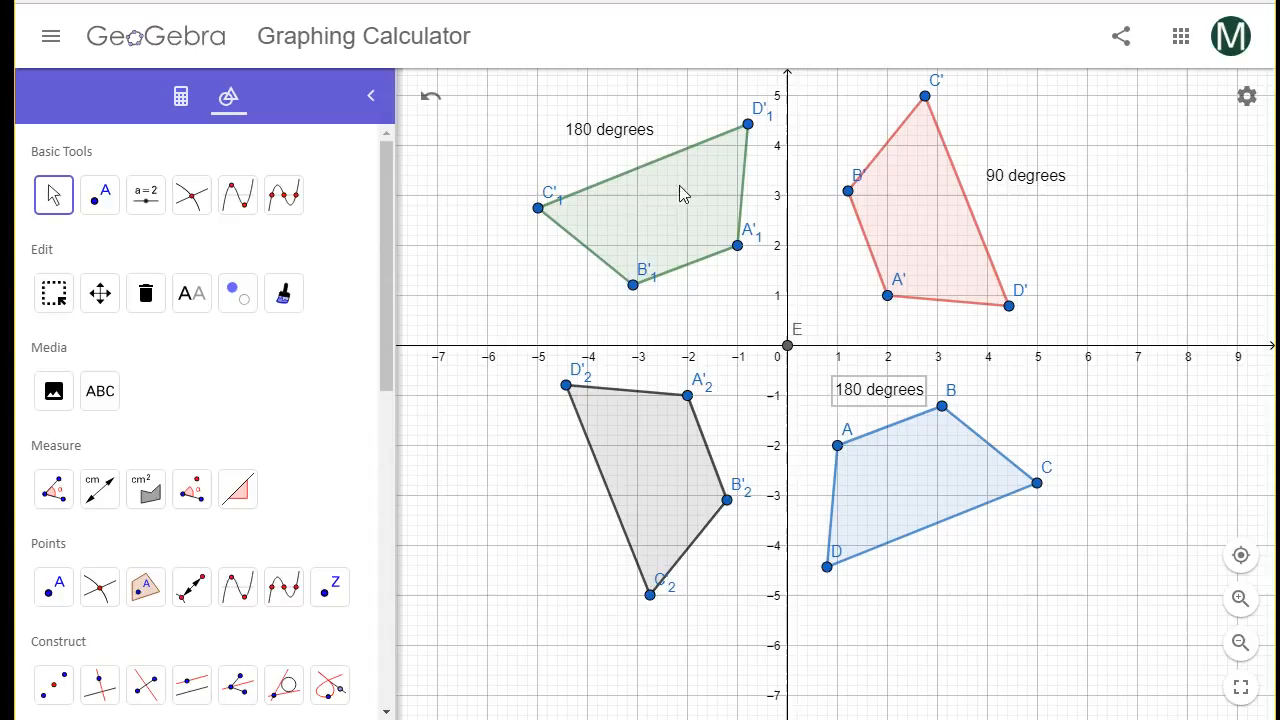
left_click_drag(865, 395, 571, 494)
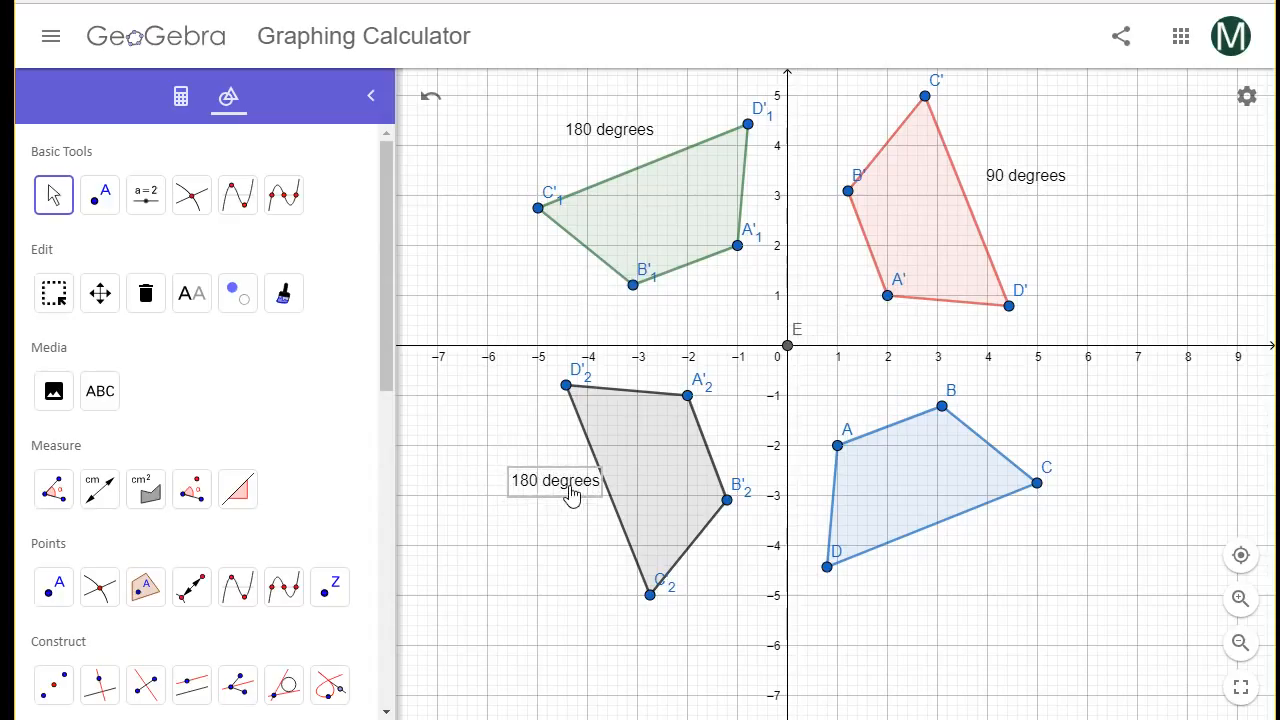
Edit the label beside the black quadrilateral to read "270 degrees".
double_click(570, 491)
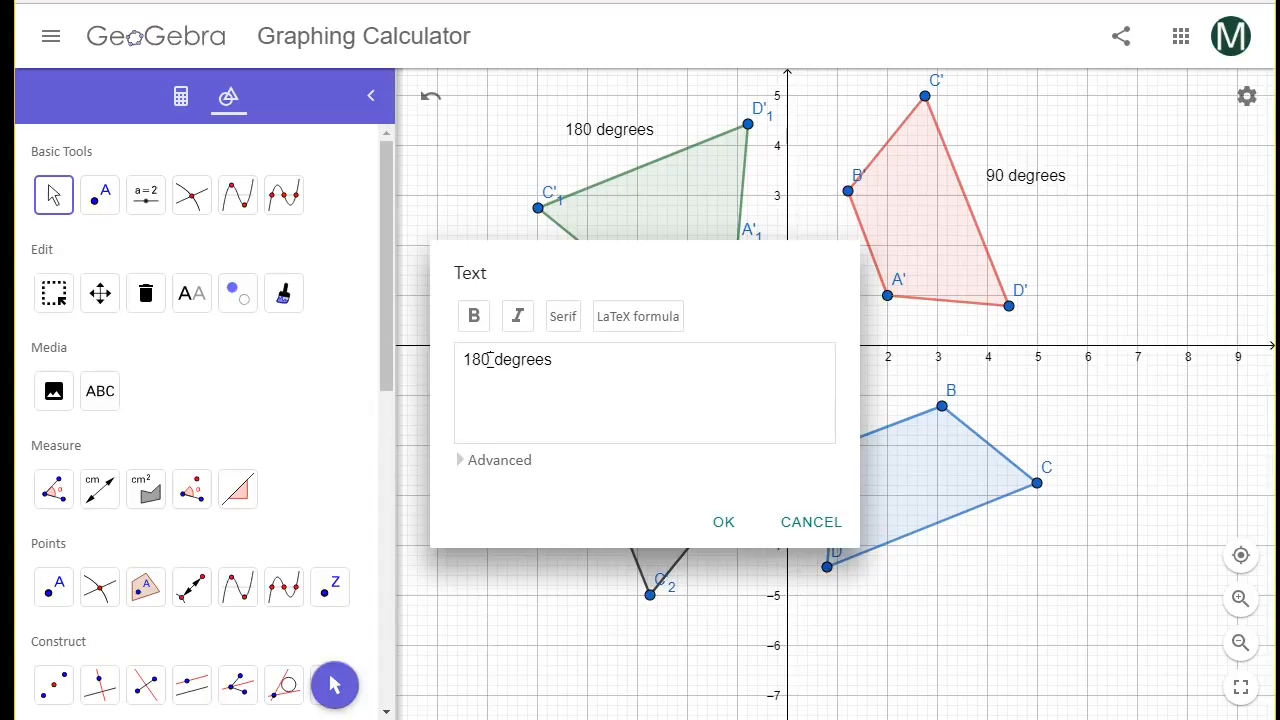
key("BackSpace")
key("BackSpace")
key("BackSpace")
type("270")
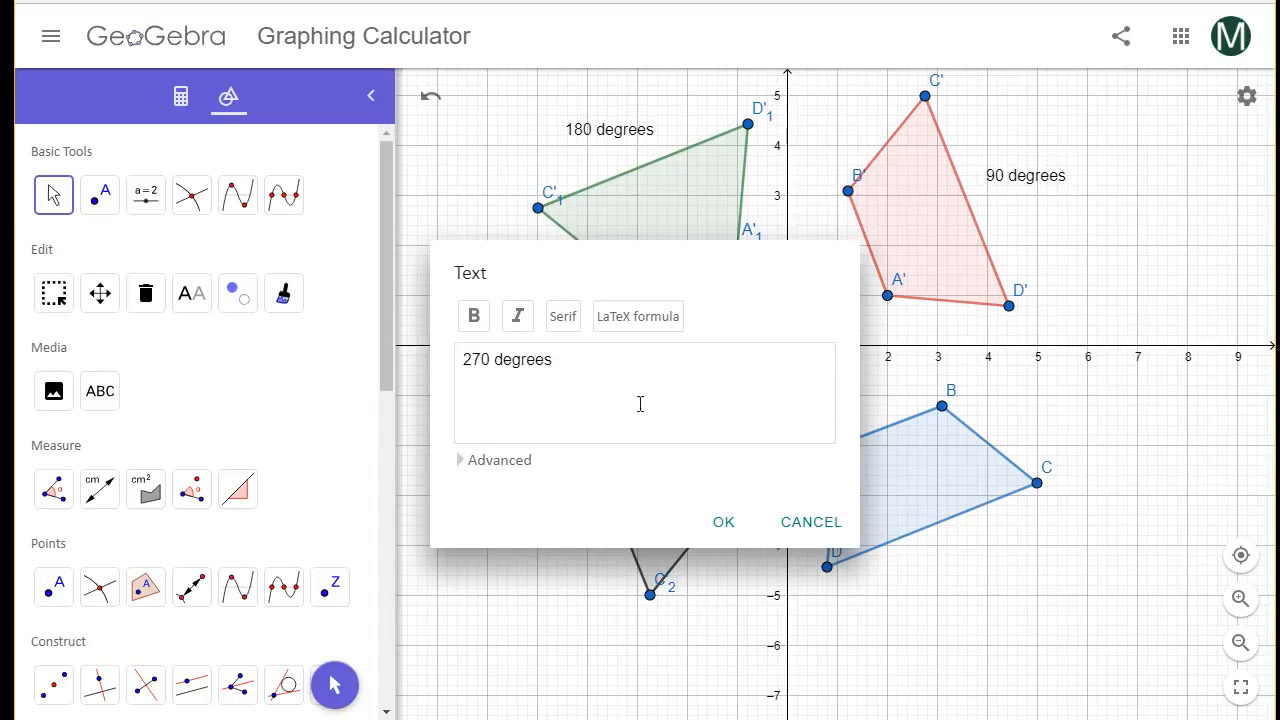
left_click(737, 521)
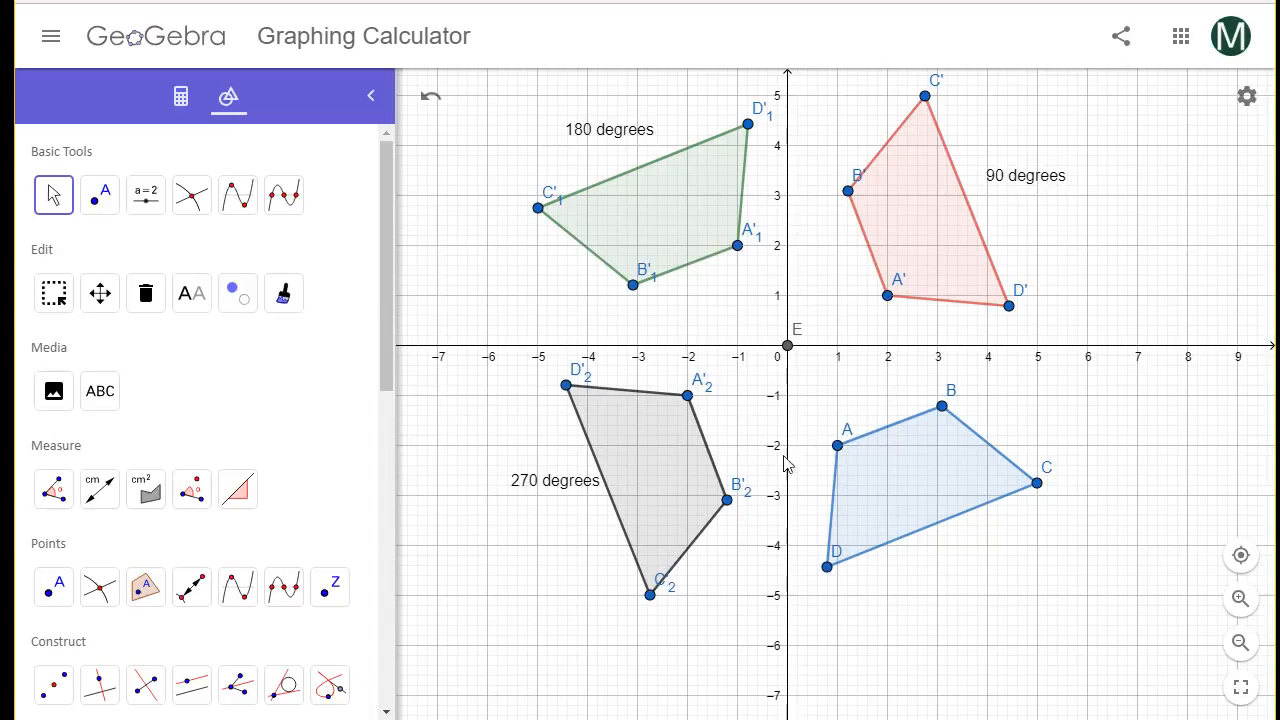